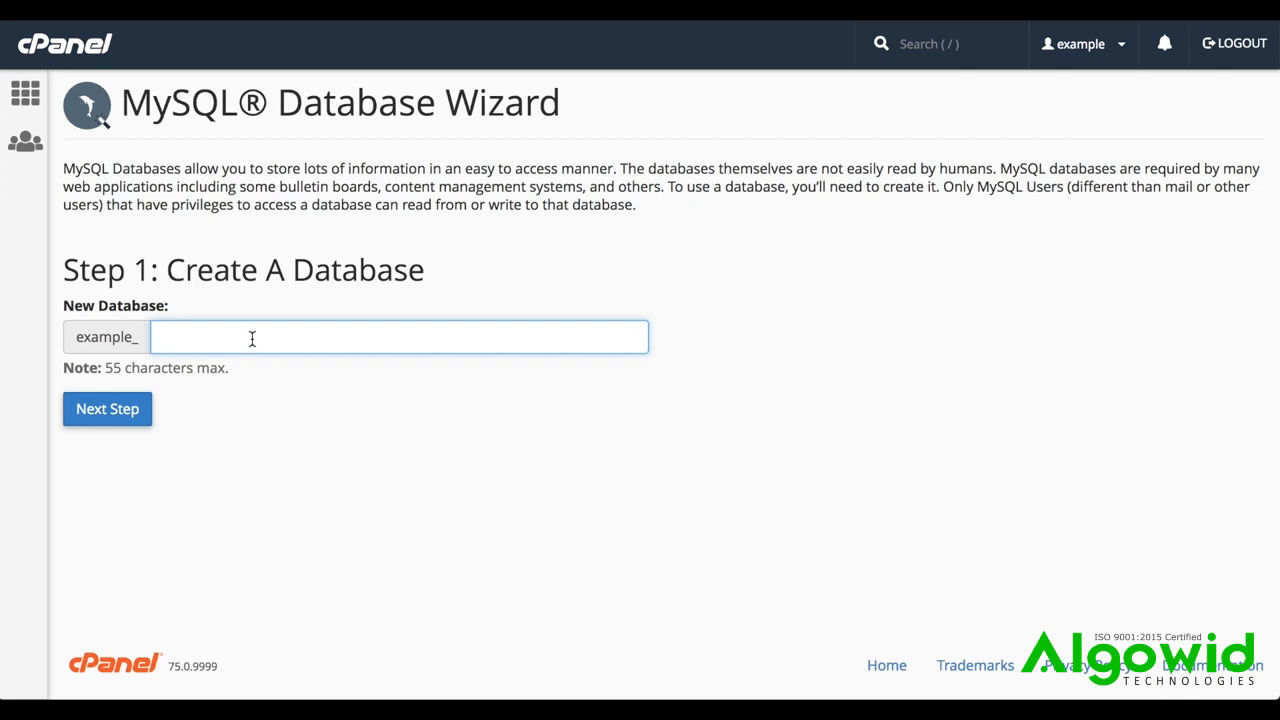
Create a new MySQL database named database1 after the example_ prefix
text(database1)
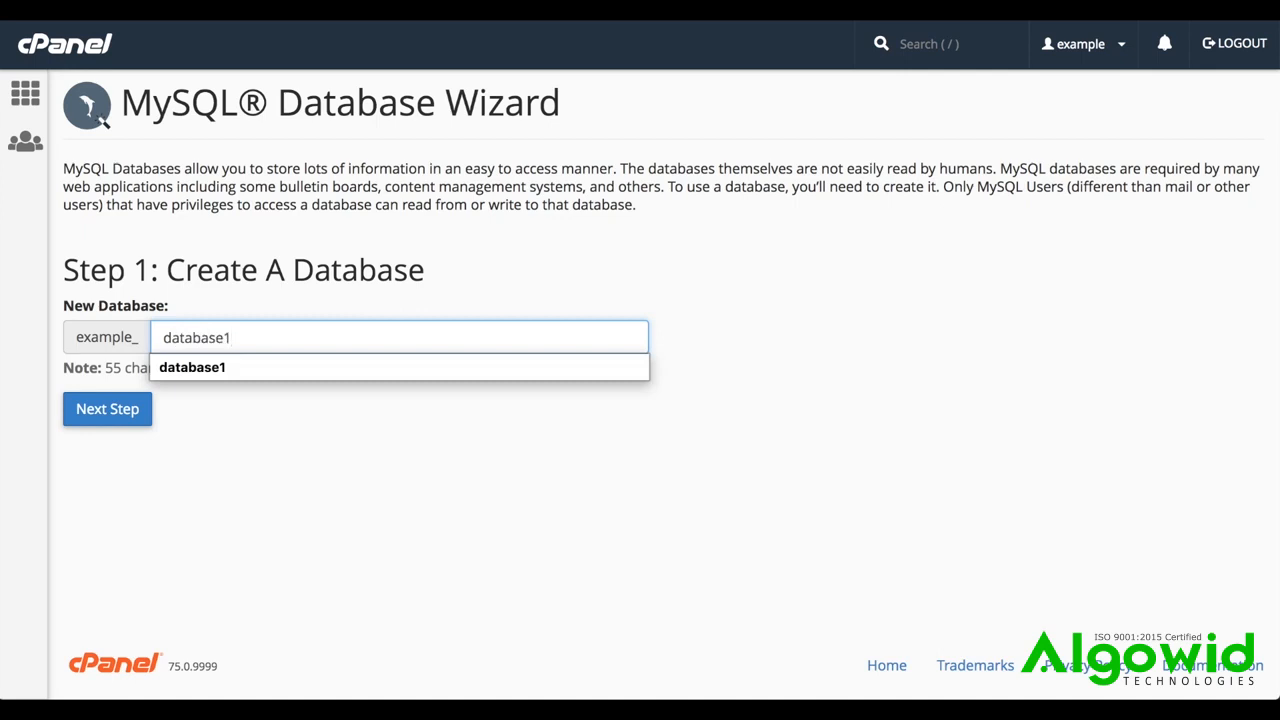
click(120, 415)
click(120, 415)
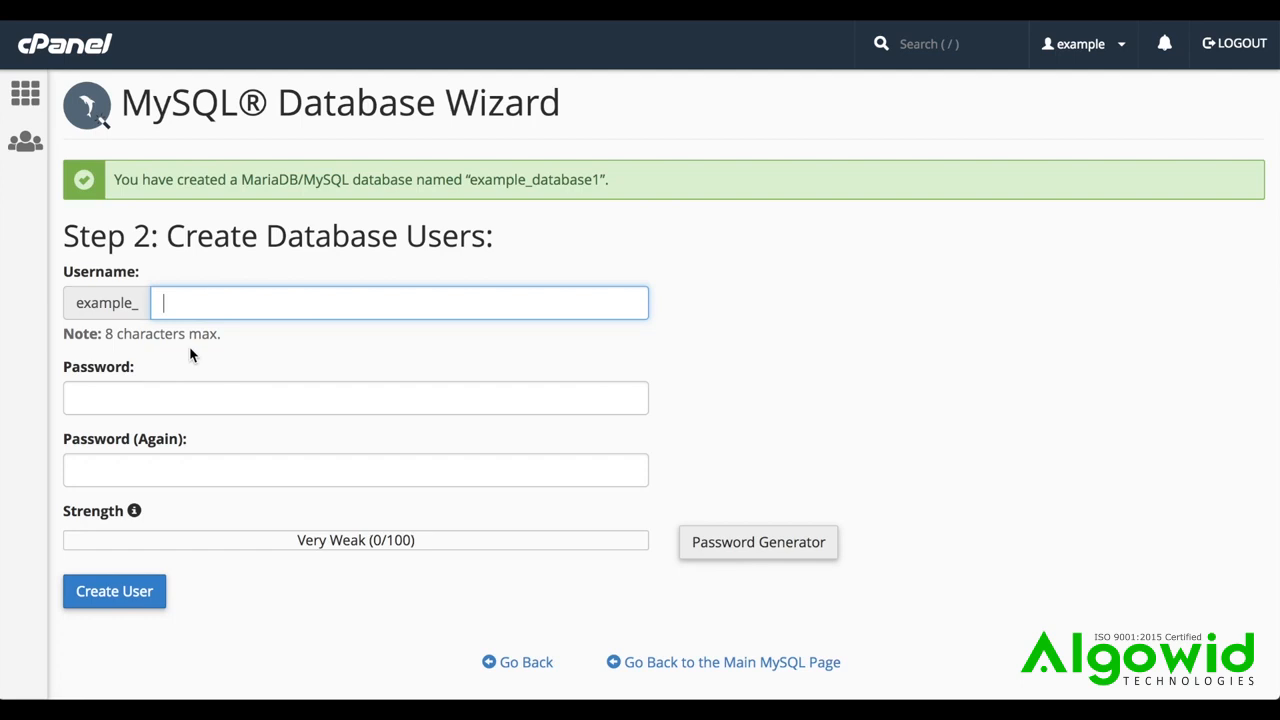
Set the new database user's username to "user" and enter the account password in both the Password and Password (Again) fields
click(238, 302)
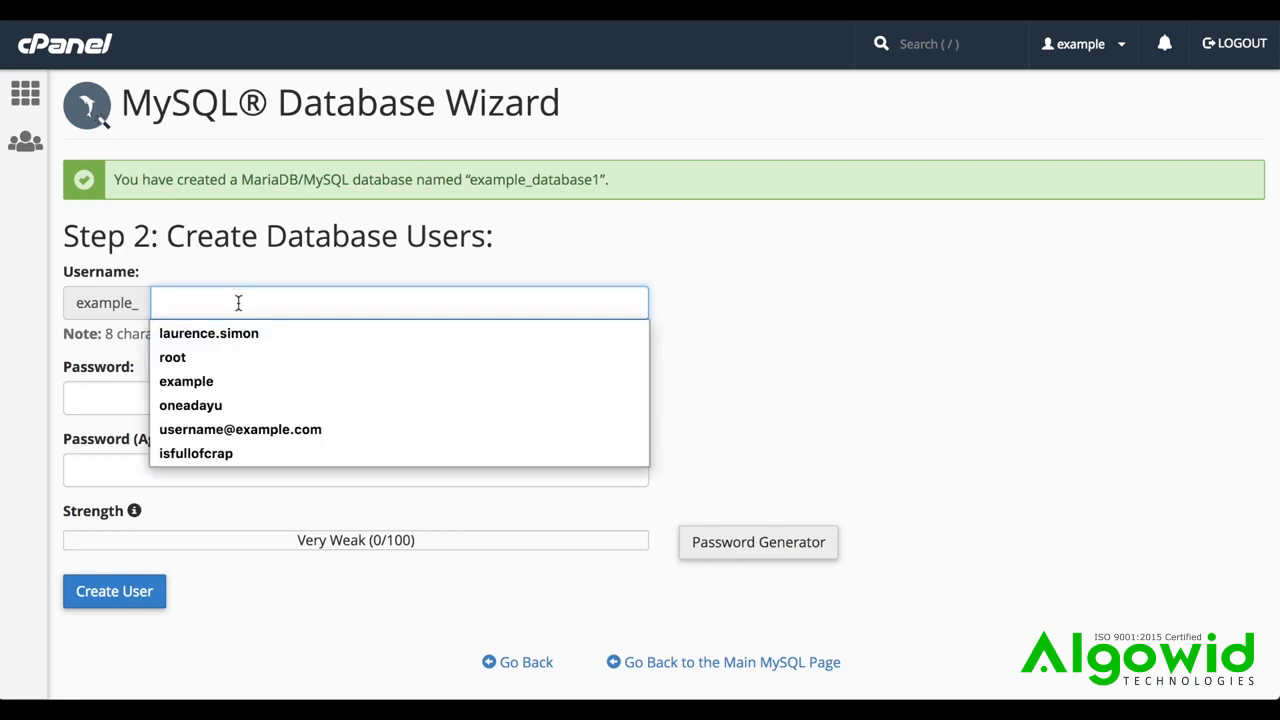
text(user)
click(272, 398)
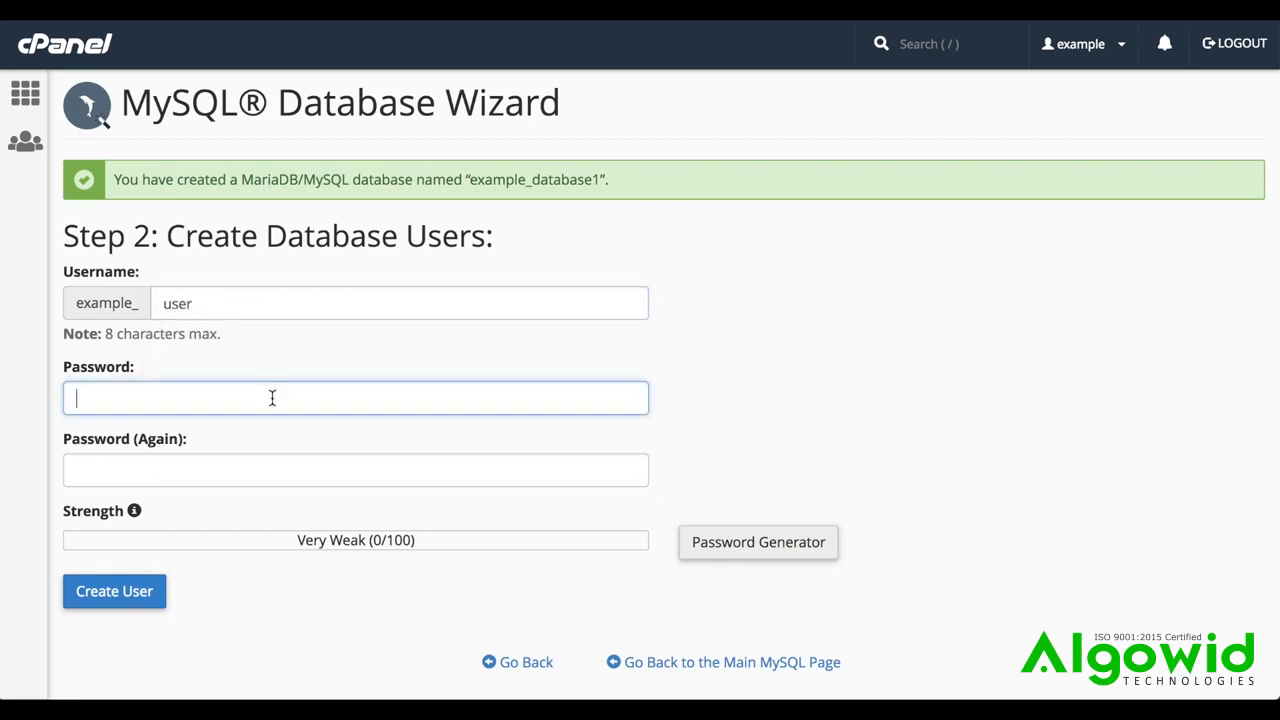
text(********)
key(Tab)
text(******)
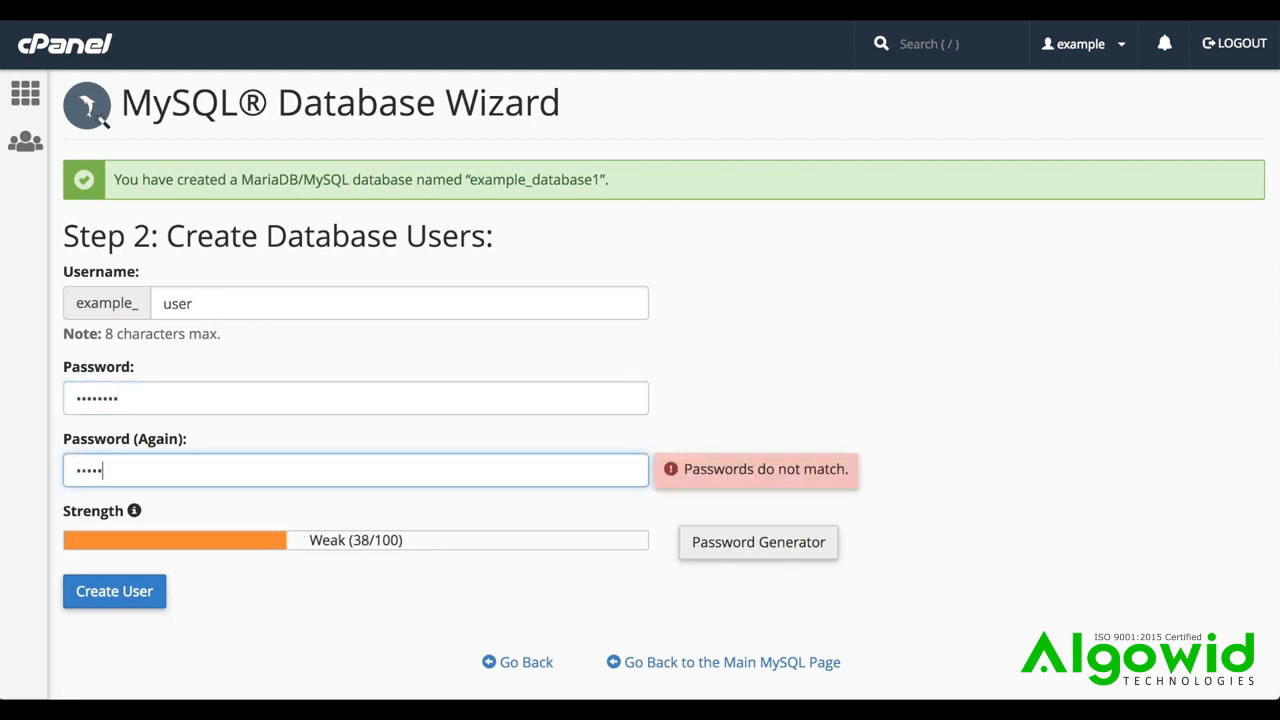
text(**)
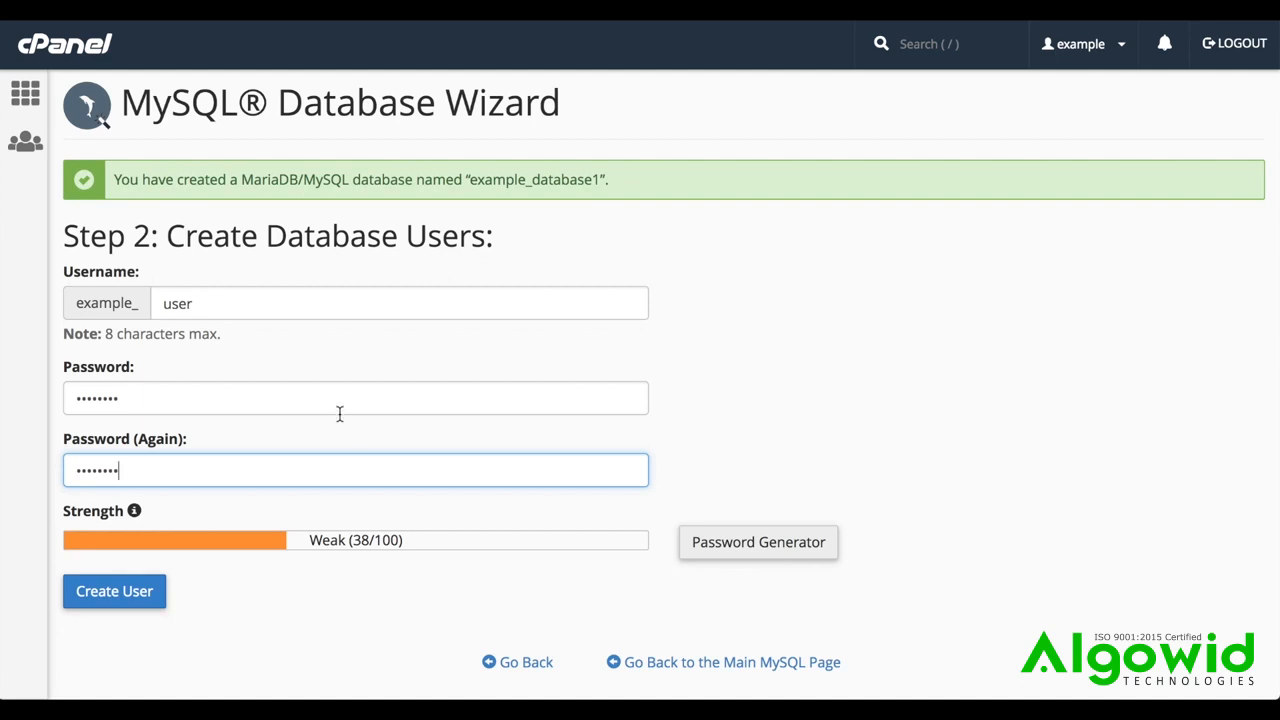
click(755, 552)
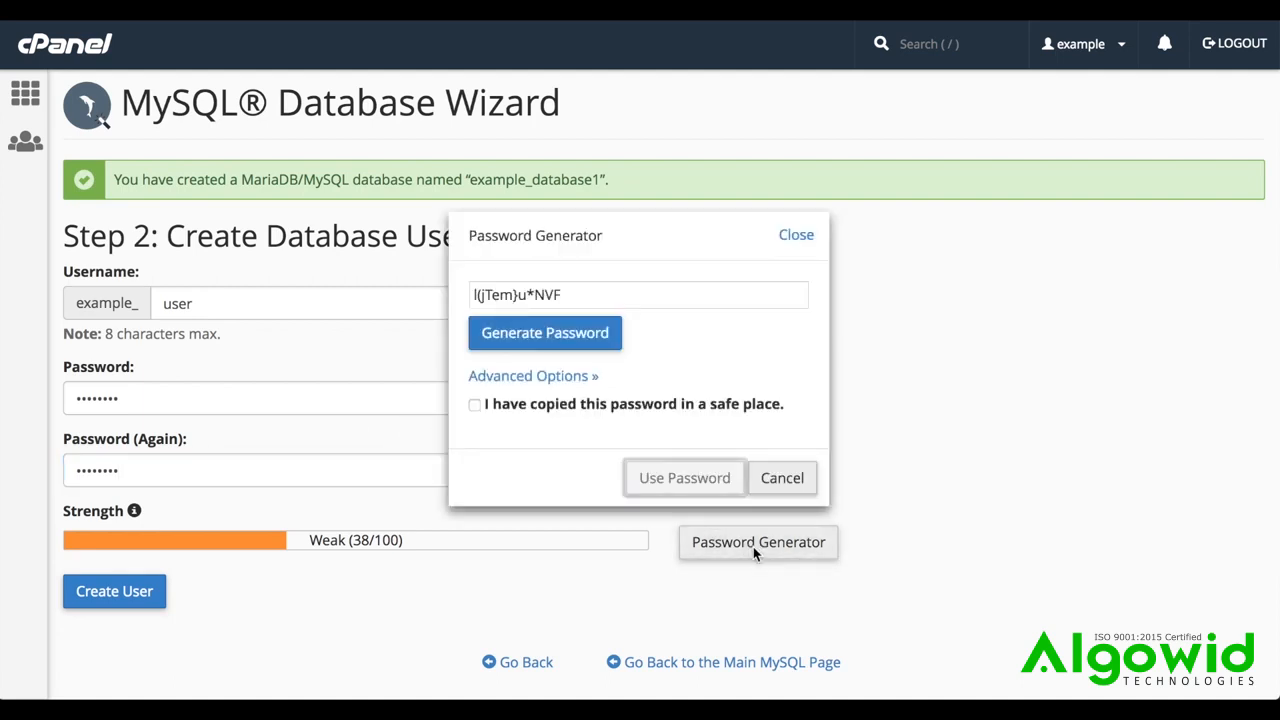
click(544, 332)
click(544, 332)
click(810, 485)
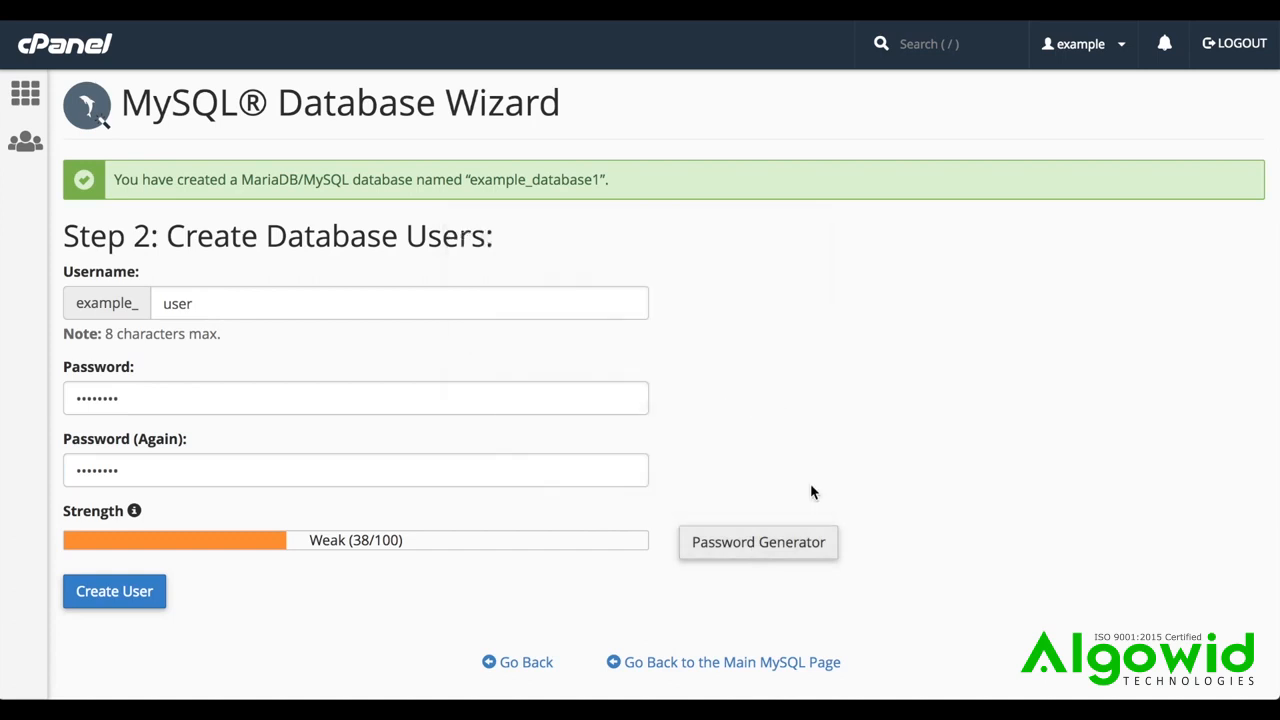
Create the database user and add it to example_database1 with ALL PRIVILEGES
click(128, 603)
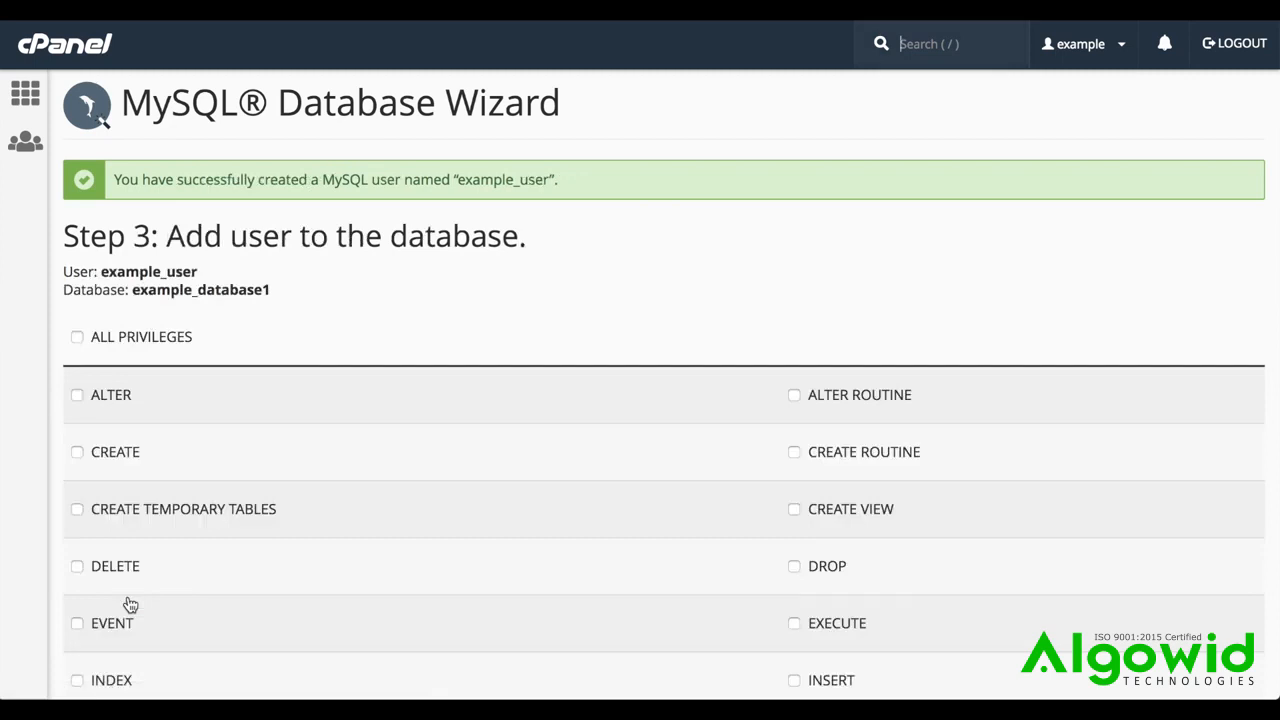
click(78, 396)
click(78, 453)
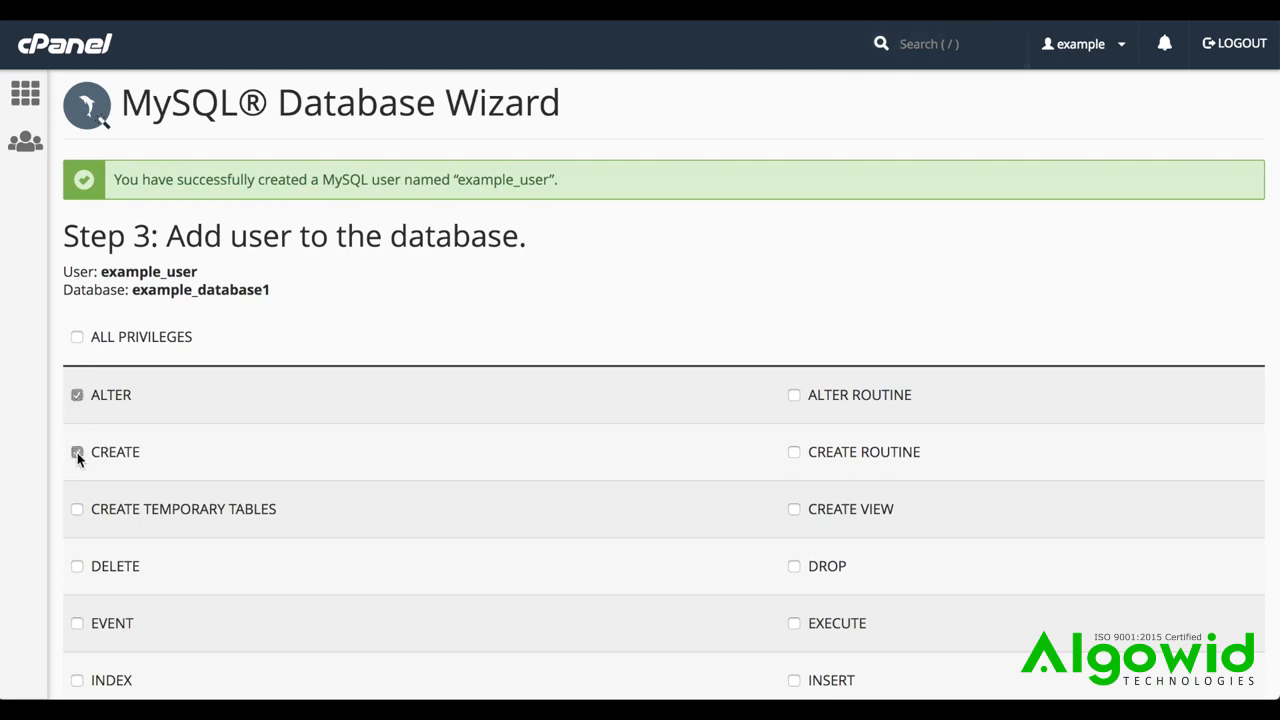
click(77, 337)
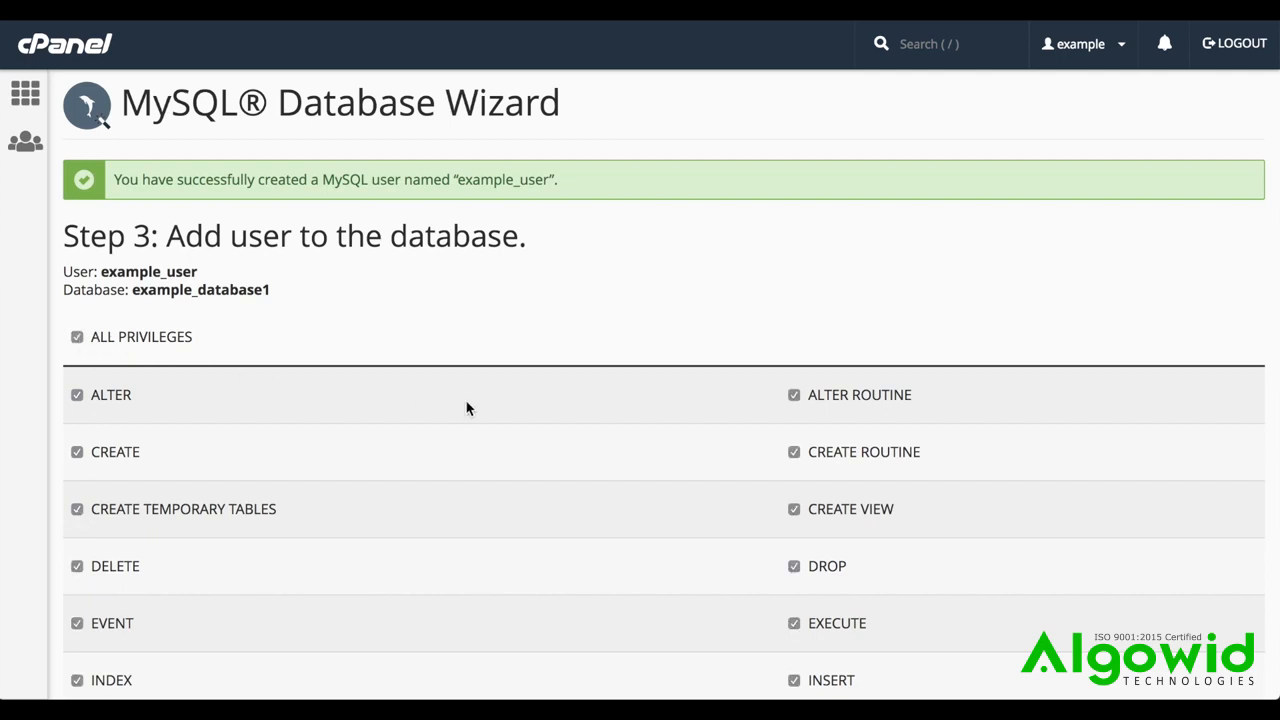
scroll(466, 408, down, 4)
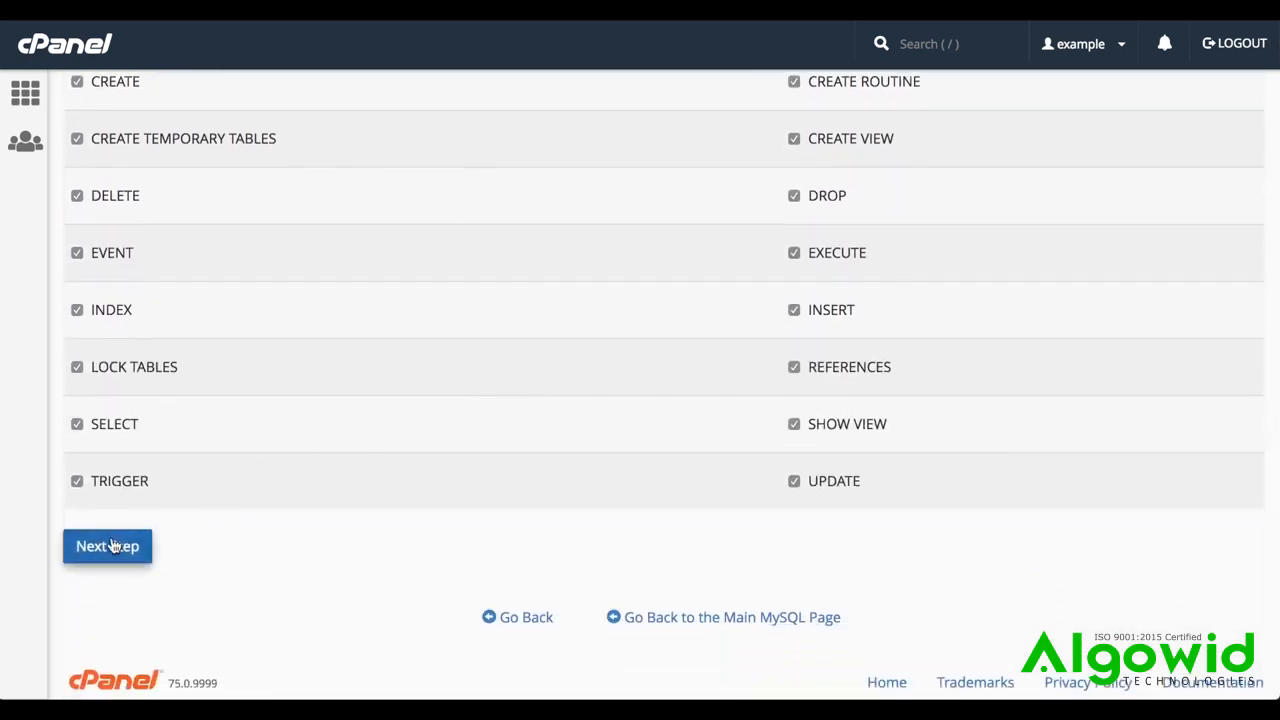
click(109, 549)
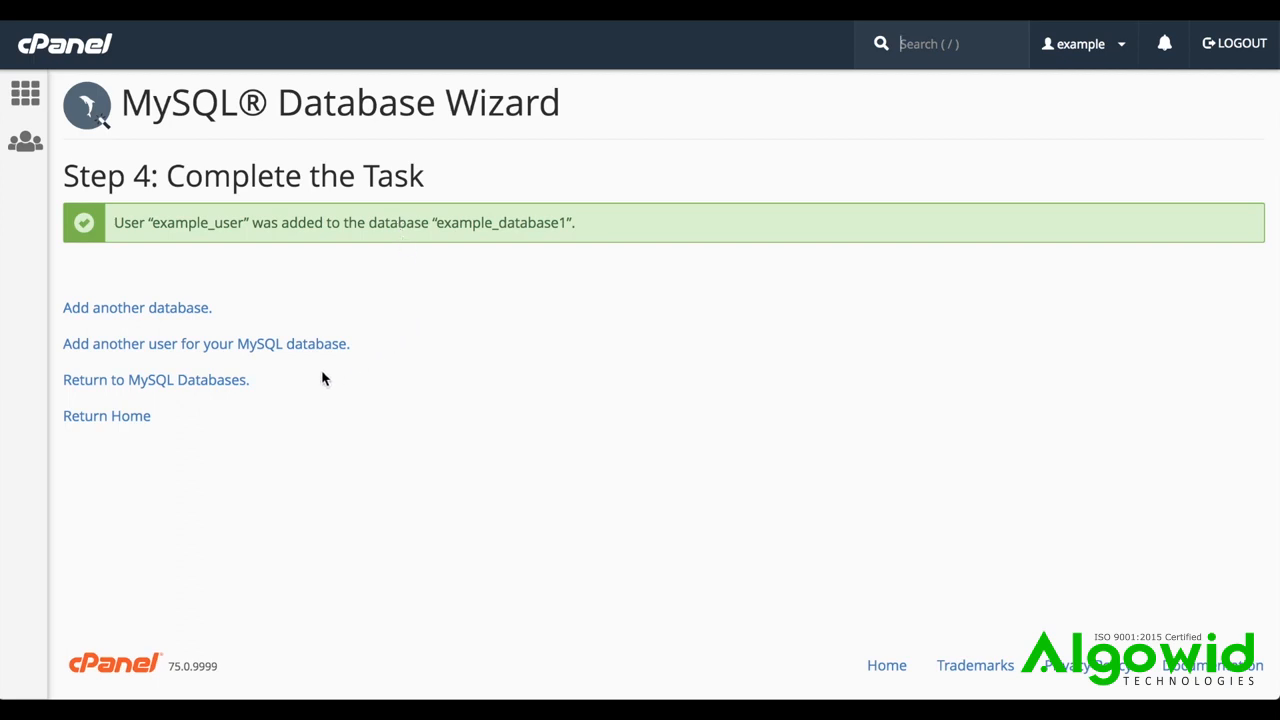
Go to the MySQL Databases page, run a check on example_database1, and return to the database overview
click(221, 396)
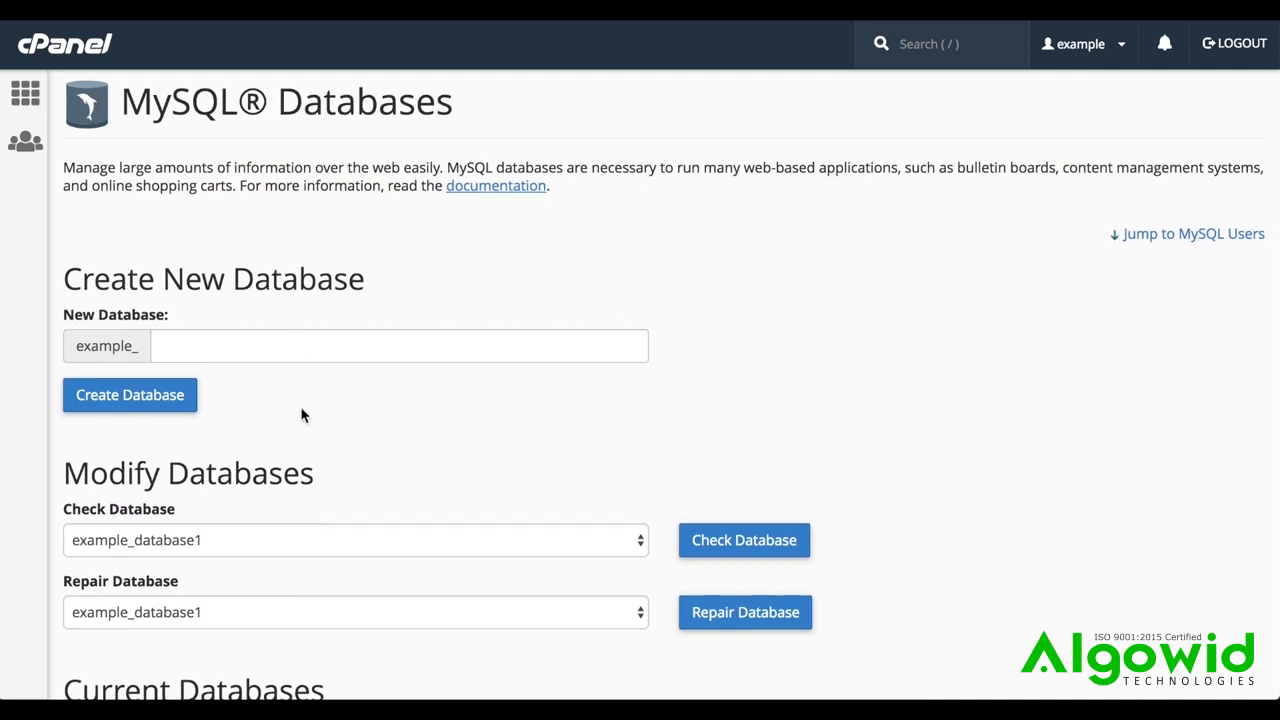
scroll(301, 410, down, 1)
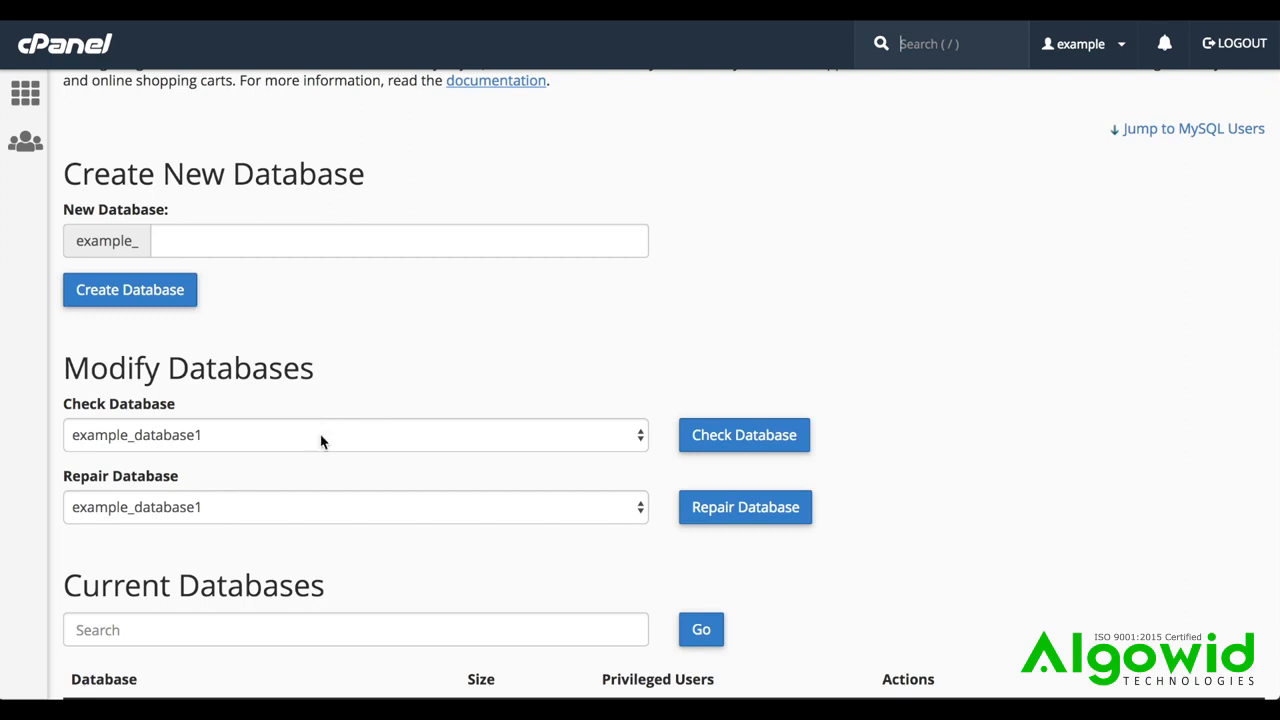
click(321, 437)
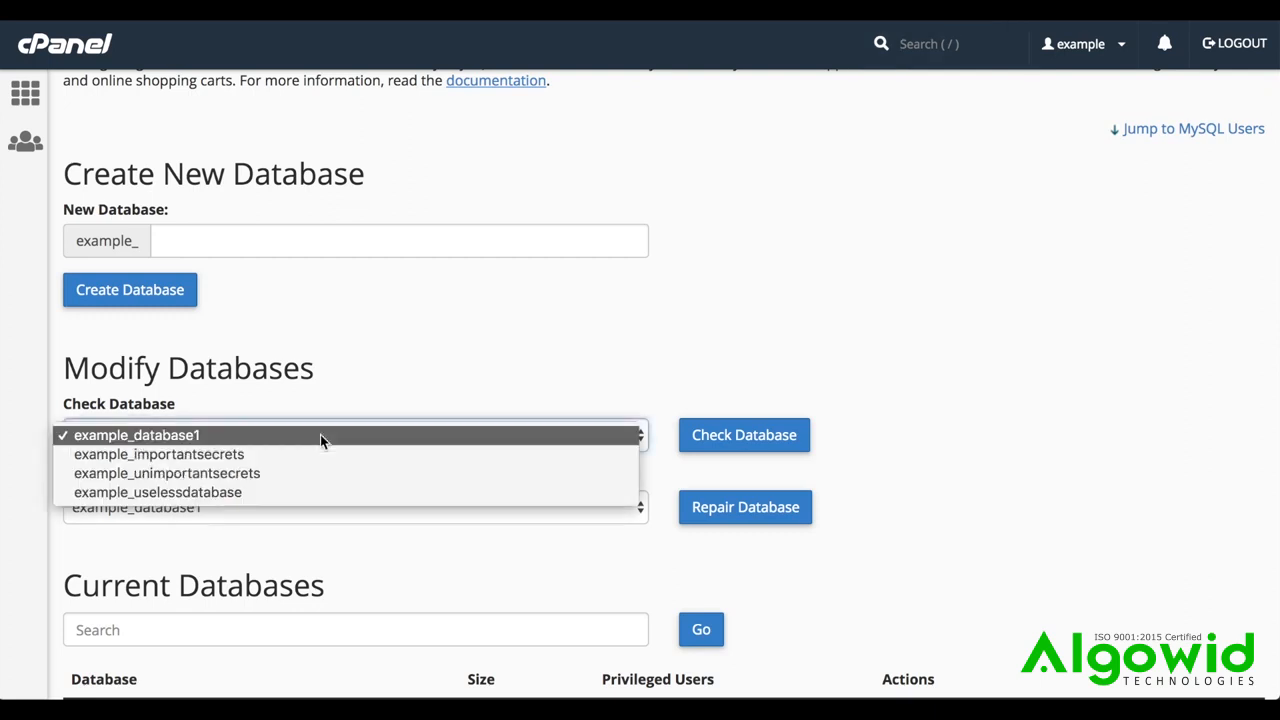
click(334, 436)
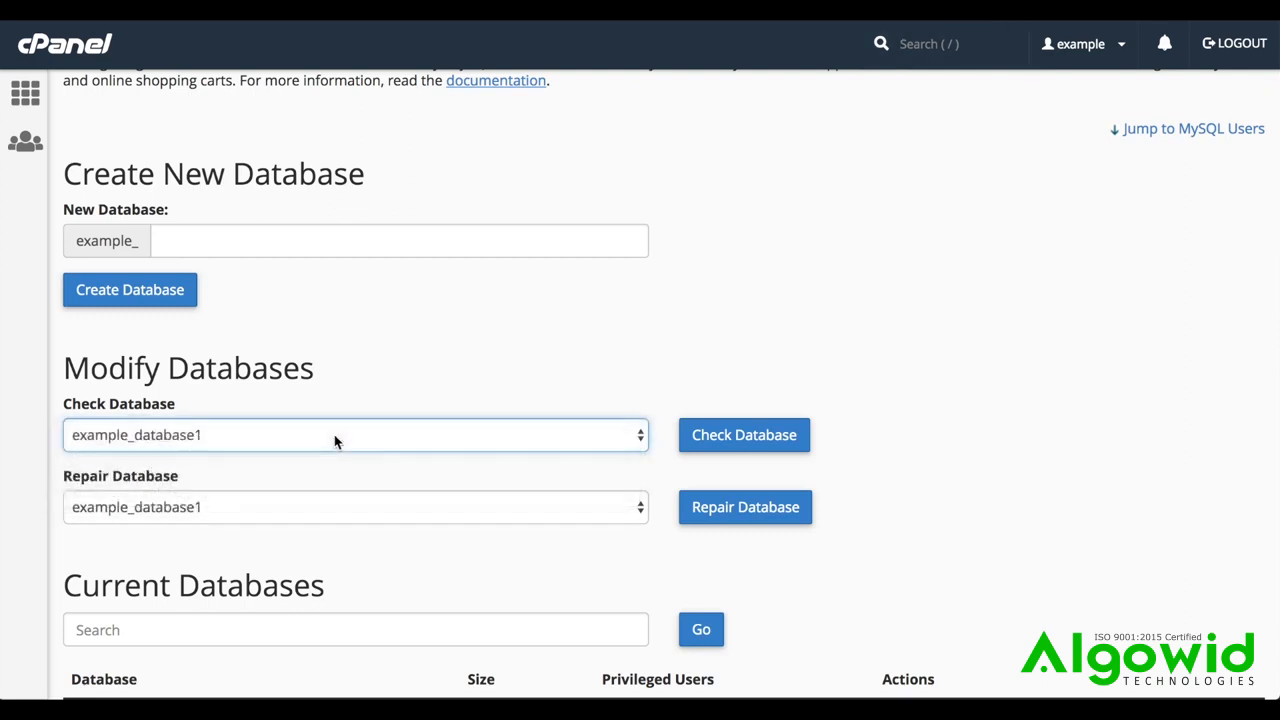
click(703, 446)
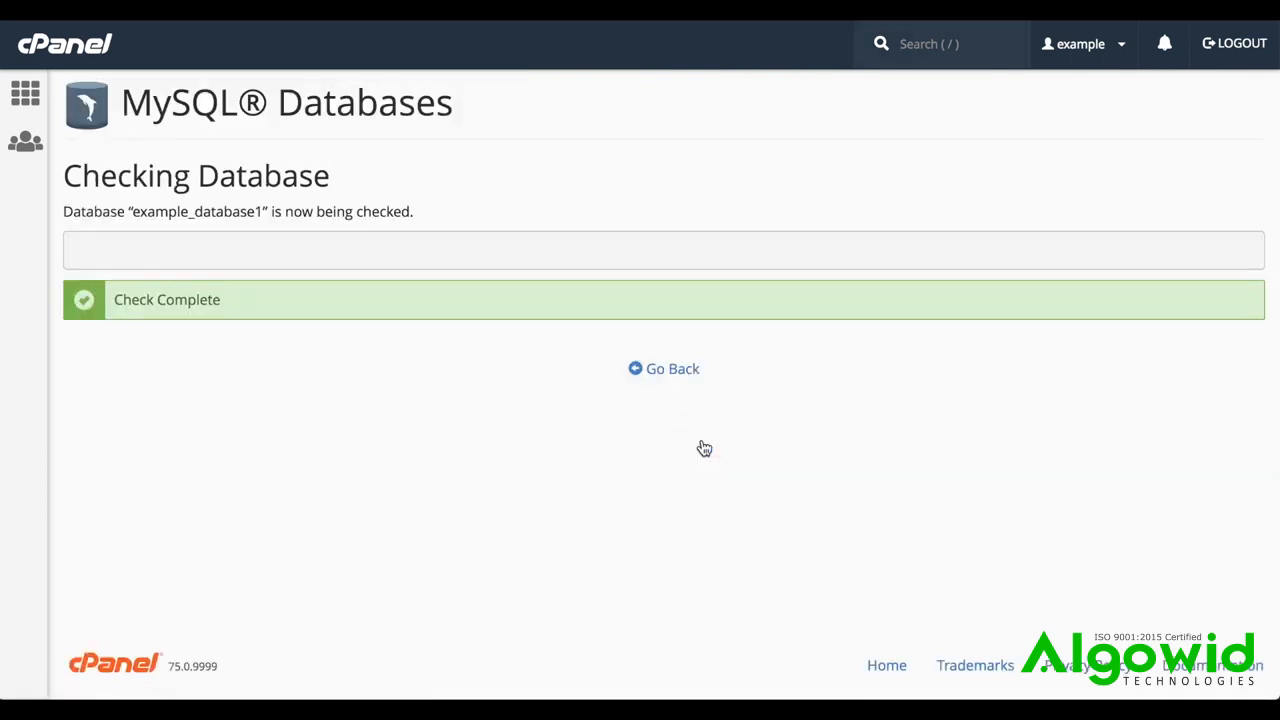
click(660, 384)
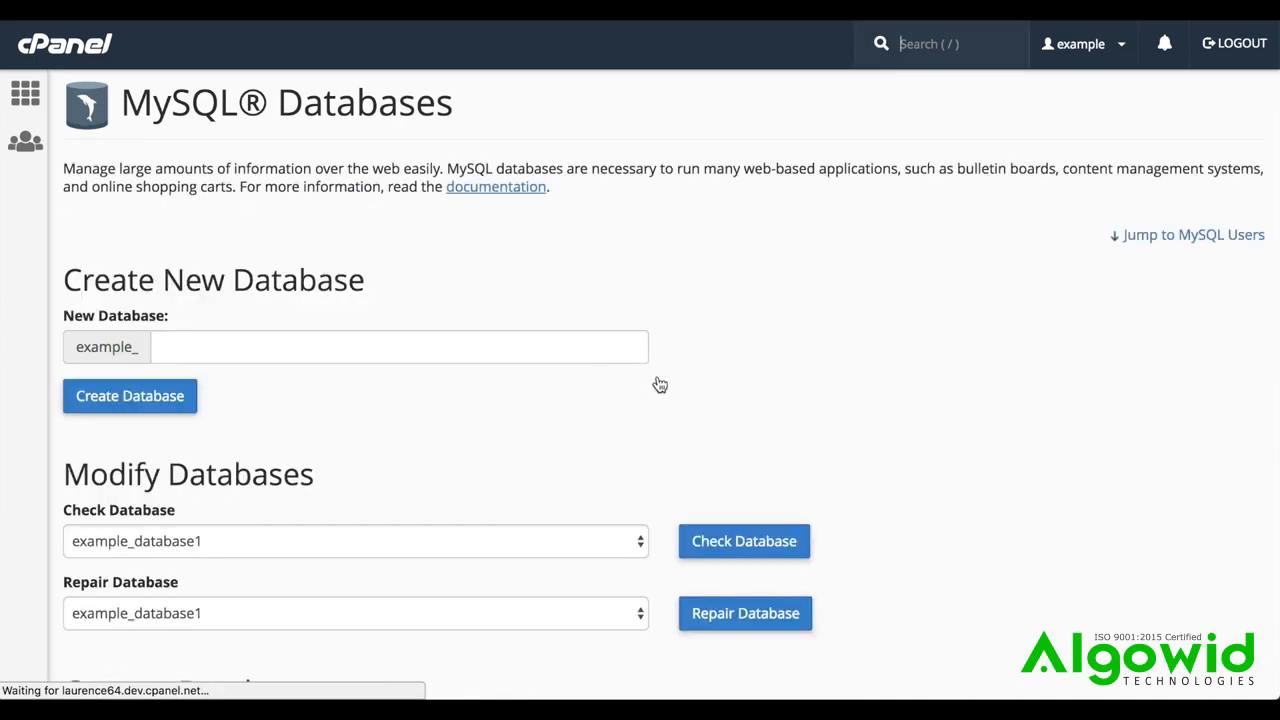
Repair example_database1 and return to the database overview
scroll(658, 387, down, 2)
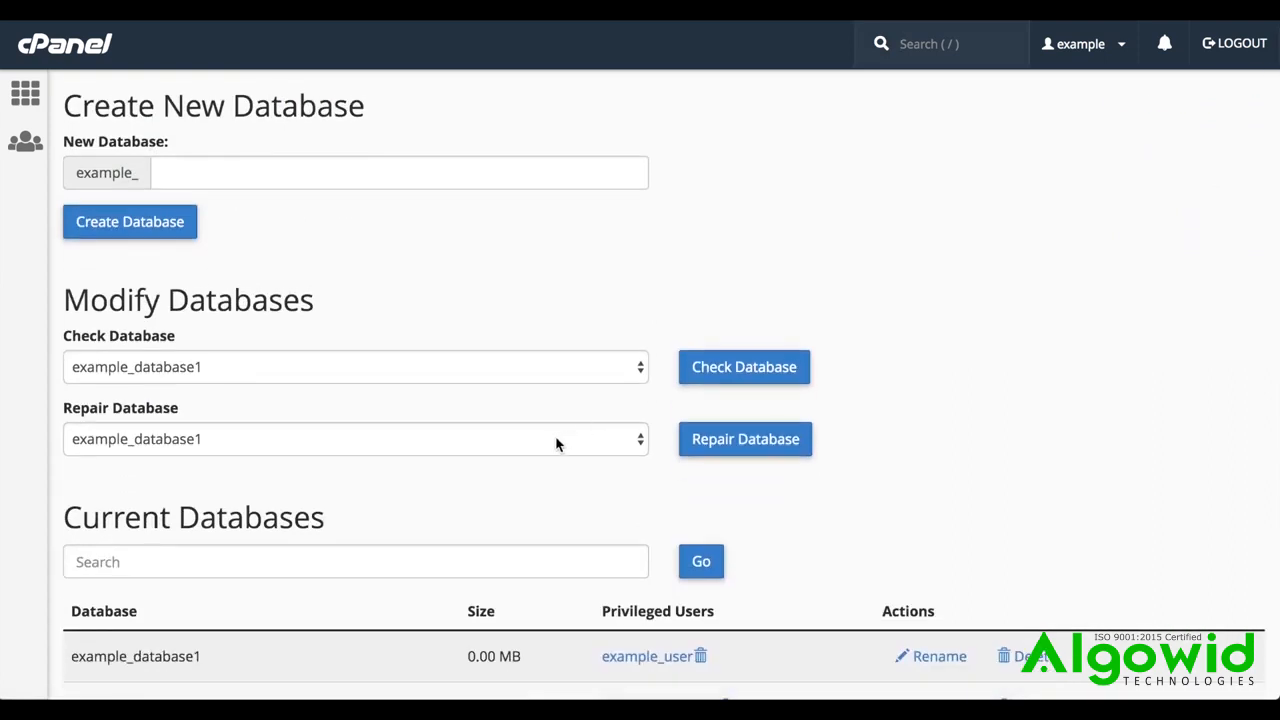
click(557, 444)
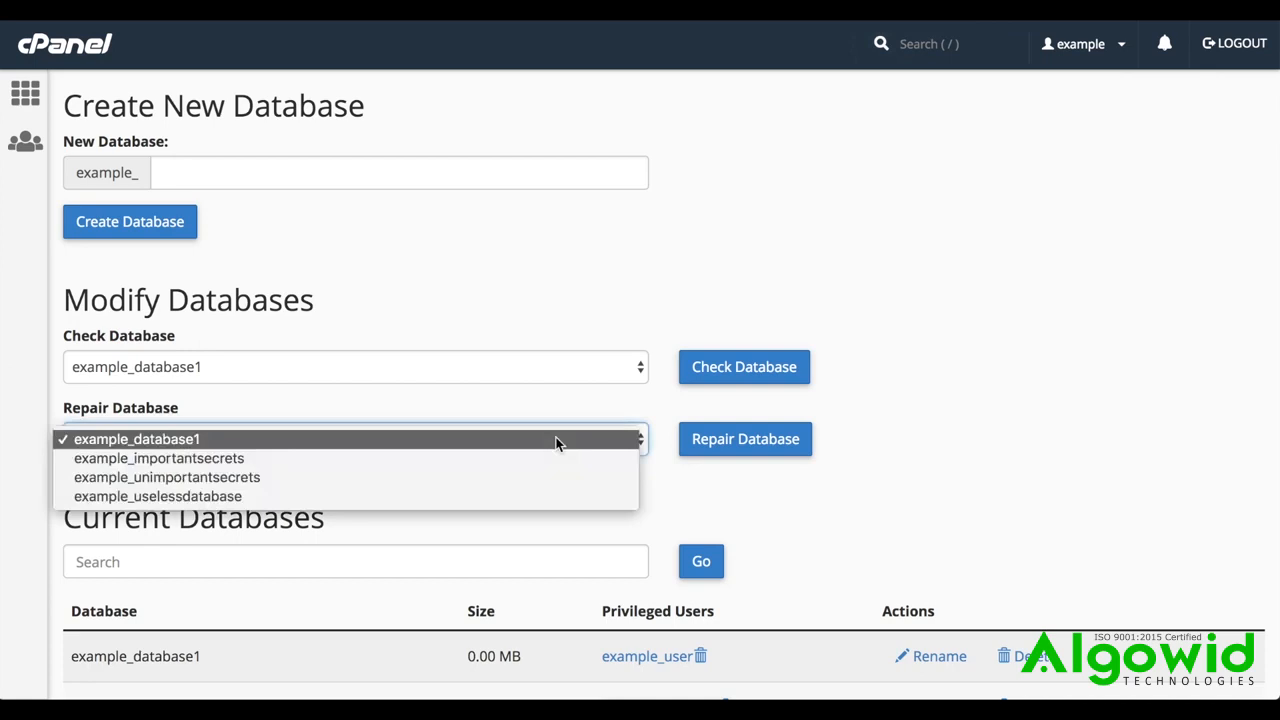
click(557, 444)
click(745, 443)
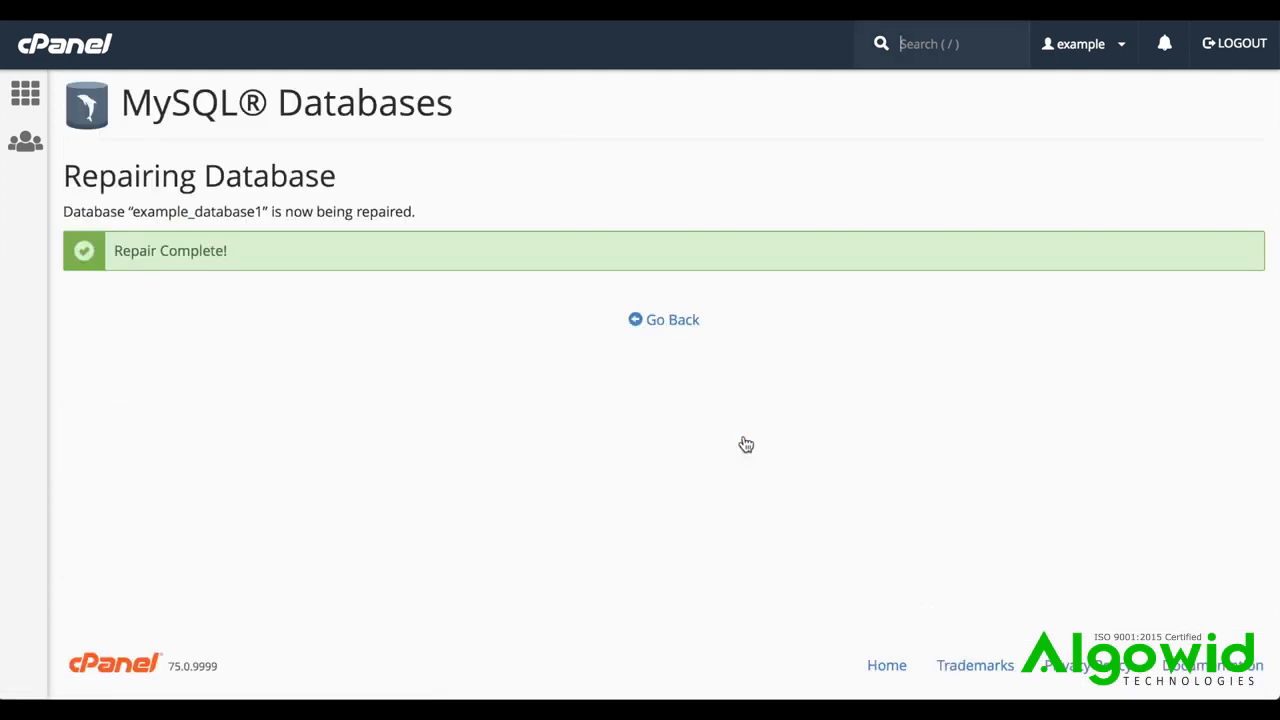
click(667, 322)
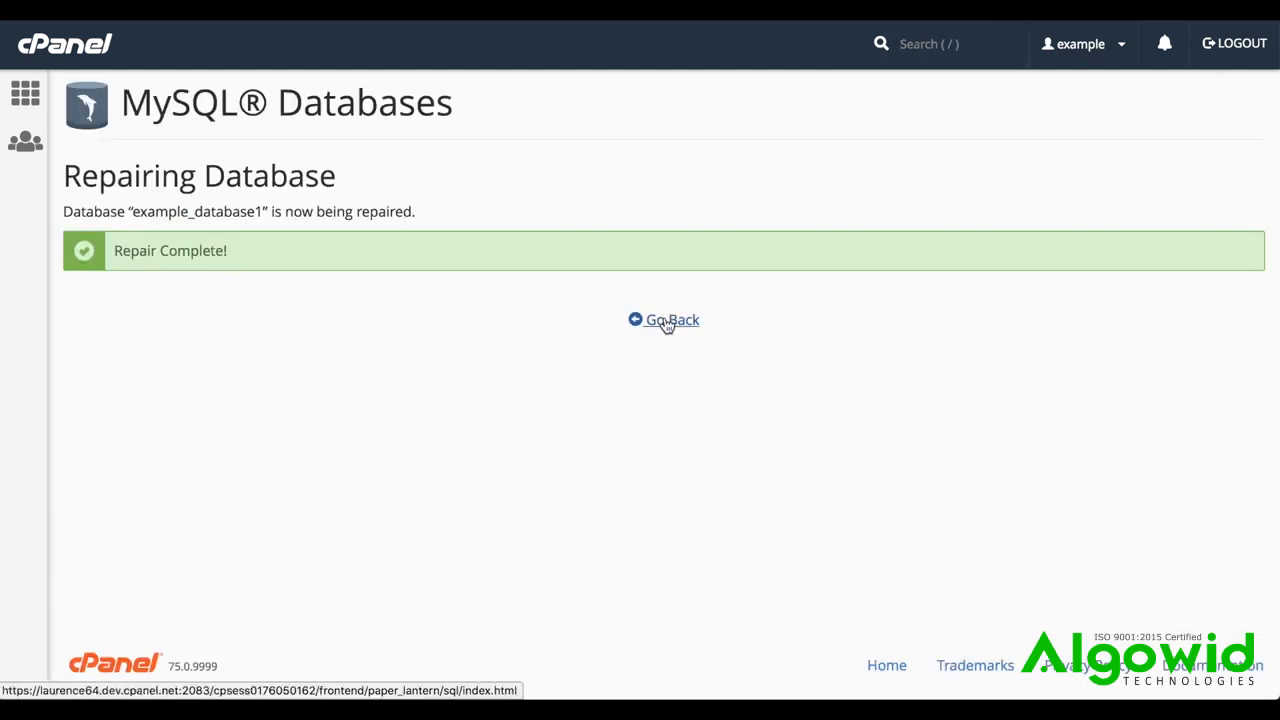
Rename the database example_database1 to example_database11
scroll(667, 326, down, 3)
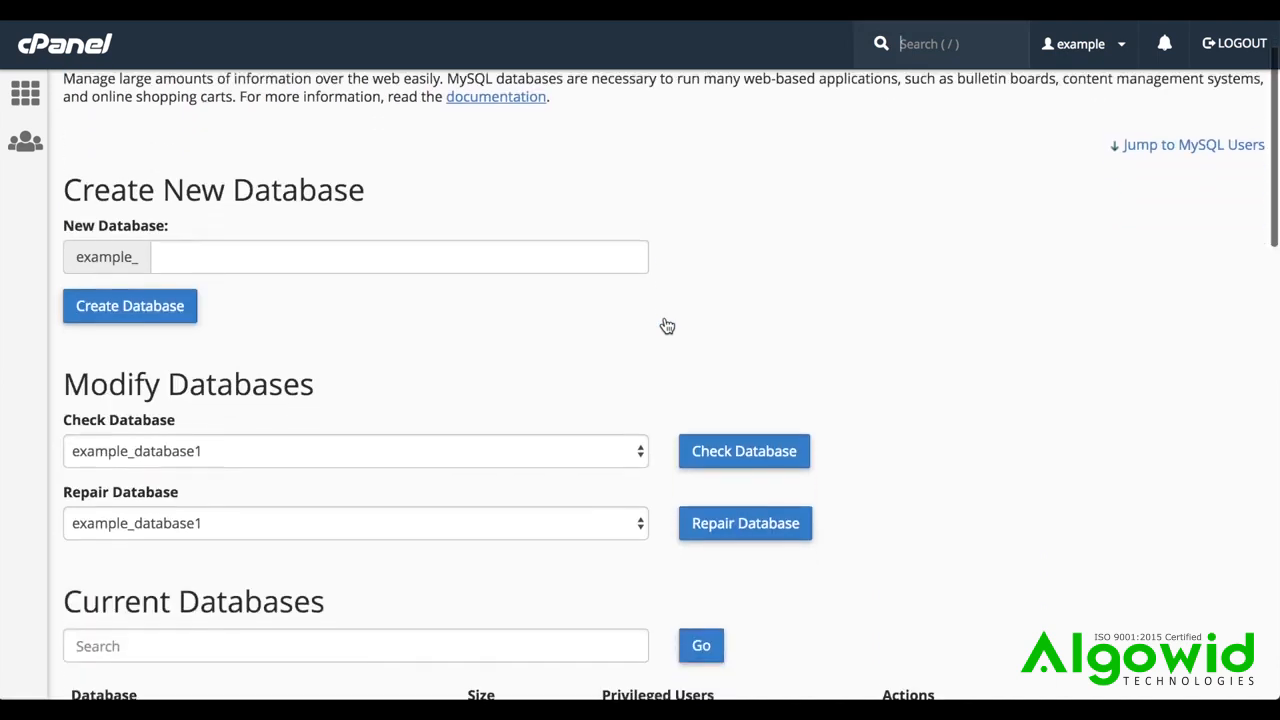
scroll(667, 326, down, 5)
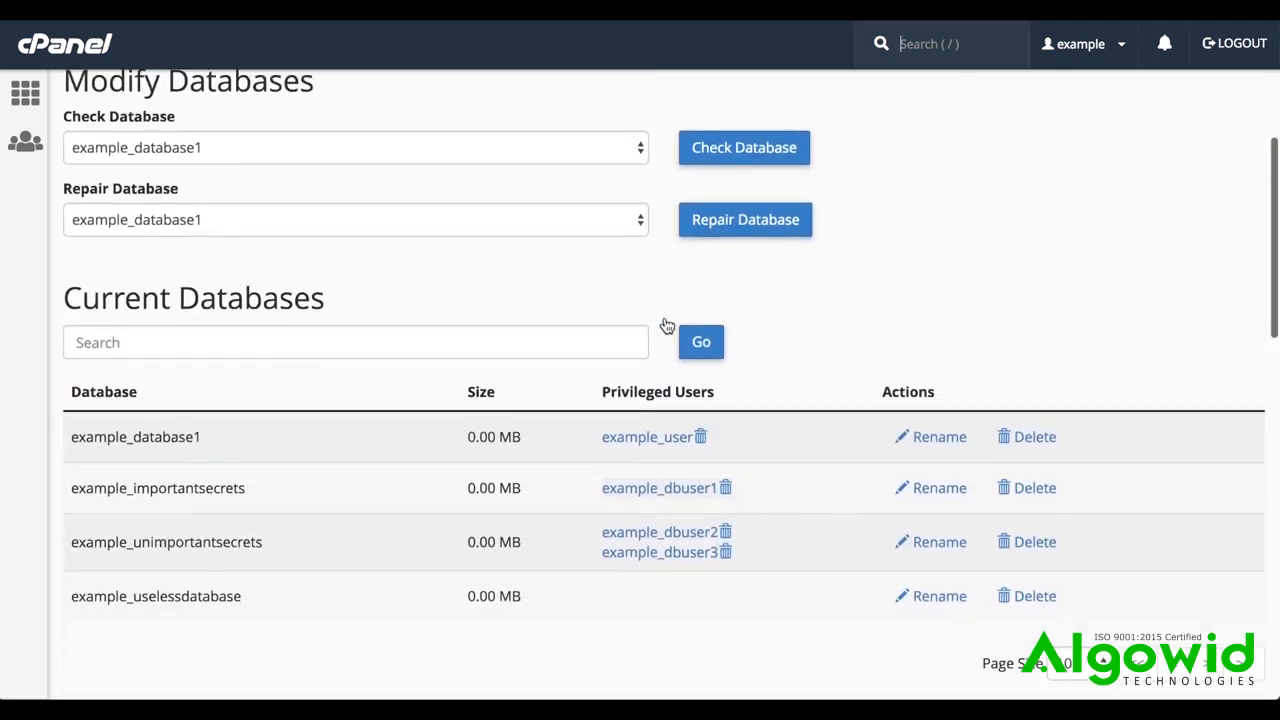
scroll(667, 326, down, 1)
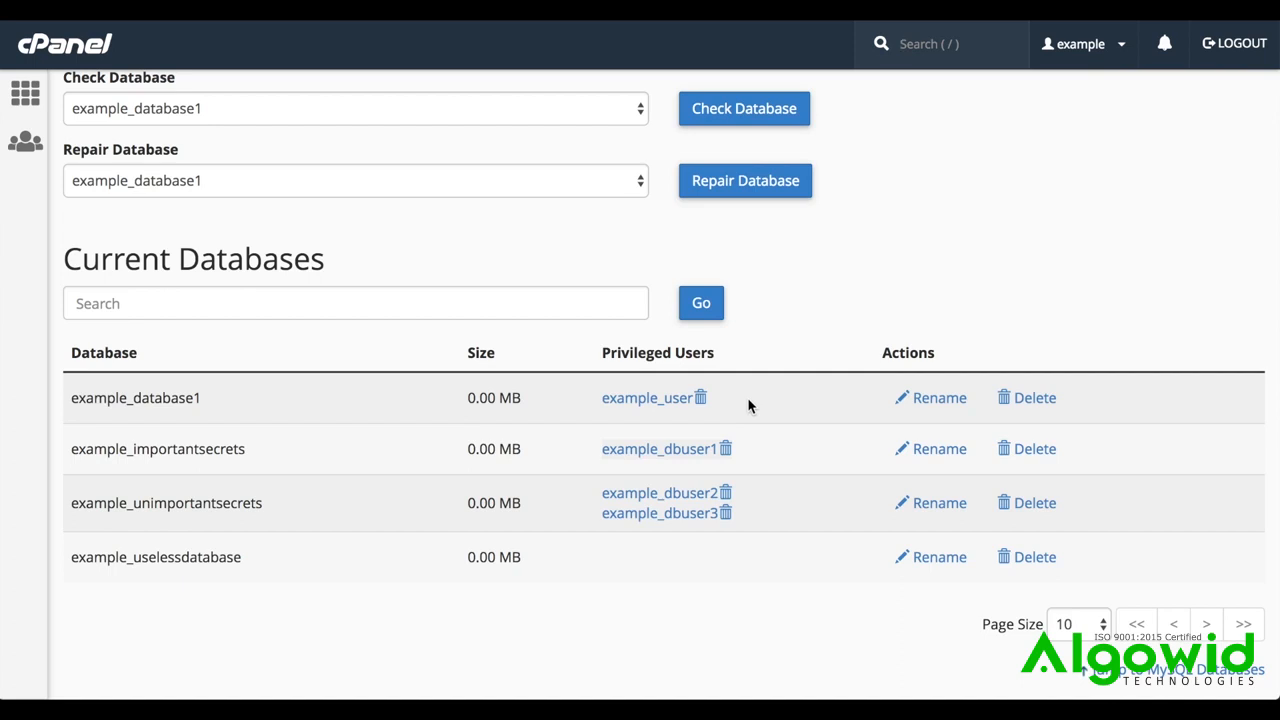
click(940, 398)
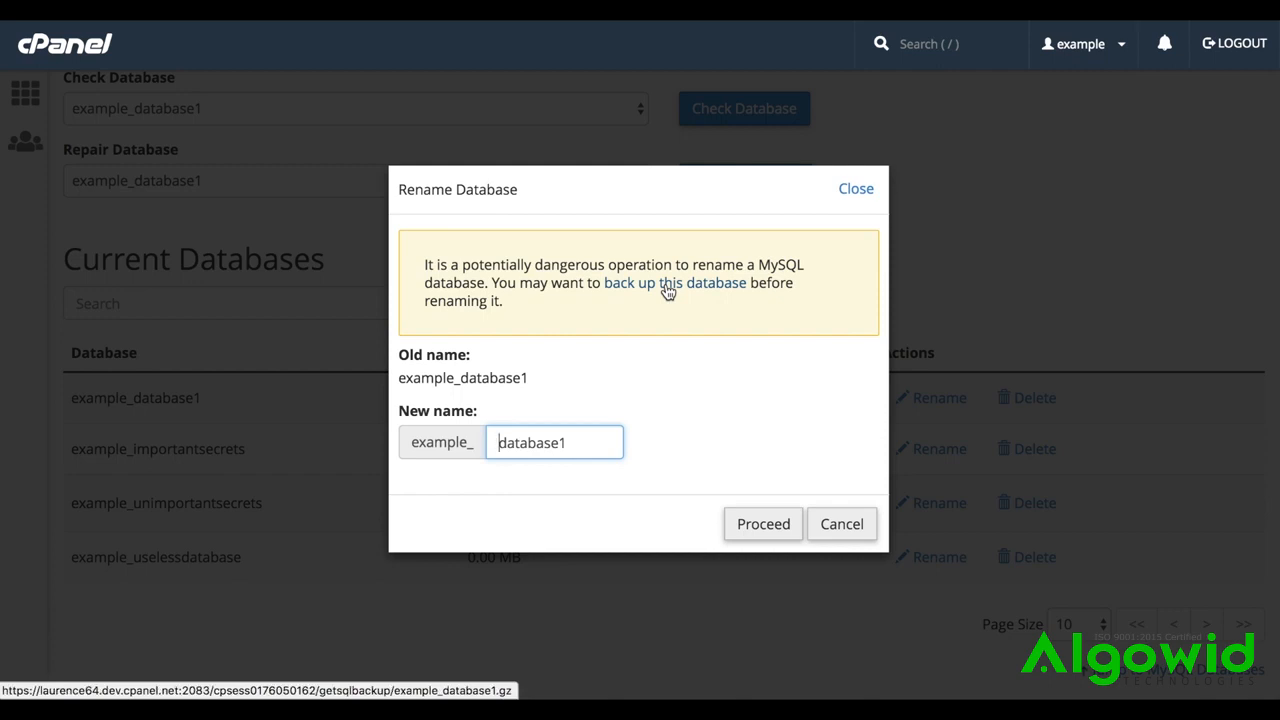
click(586, 441)
text(1)
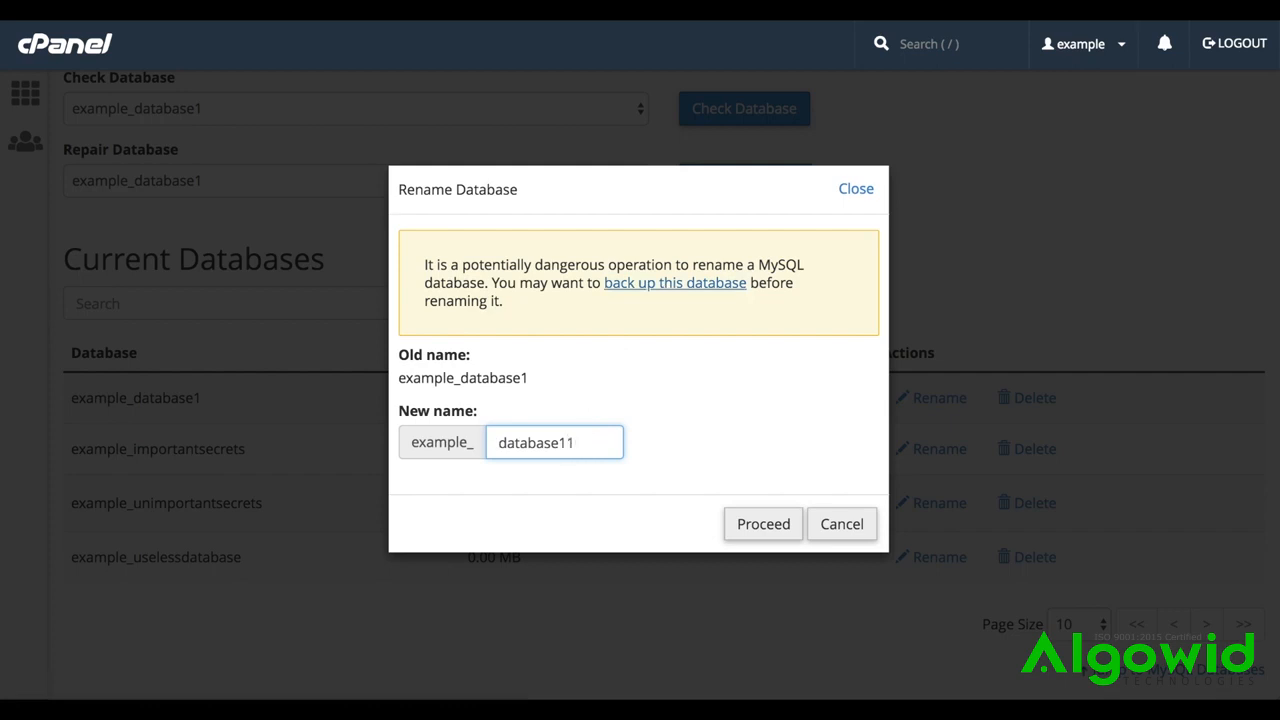
click(748, 524)
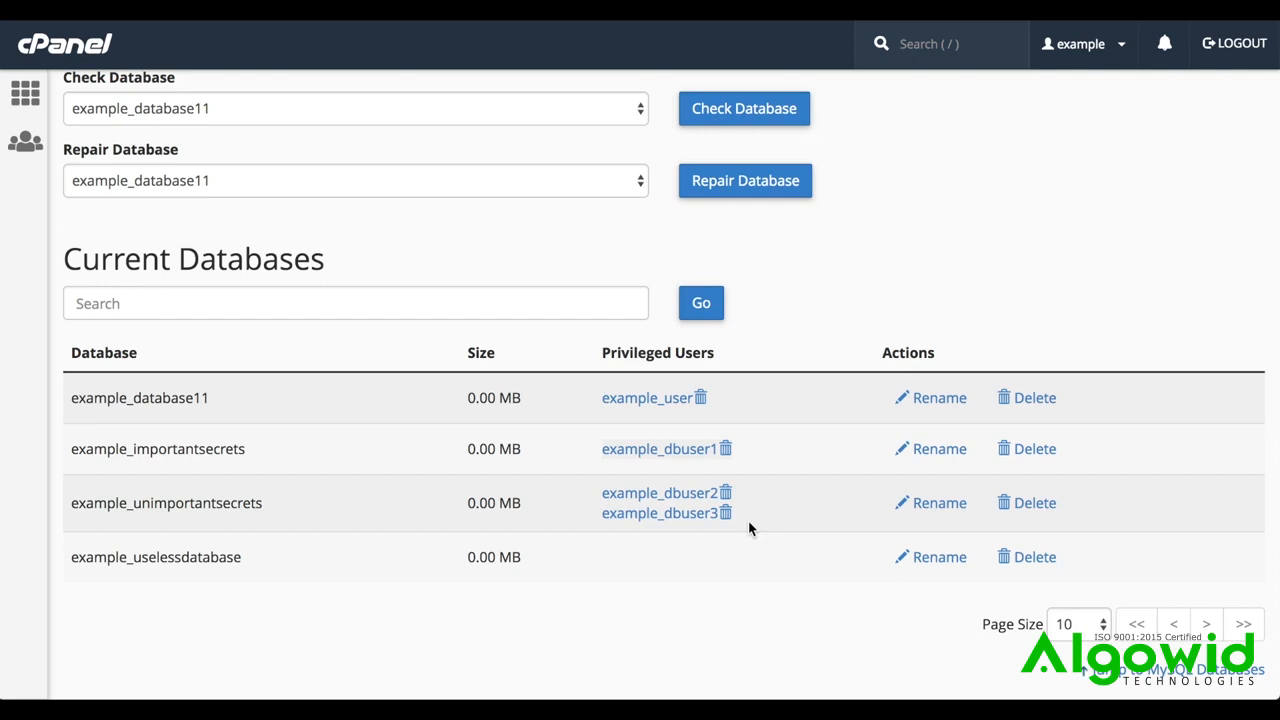
Permanently delete the database example_uselessdatabase and return to the database overview
click(1043, 566)
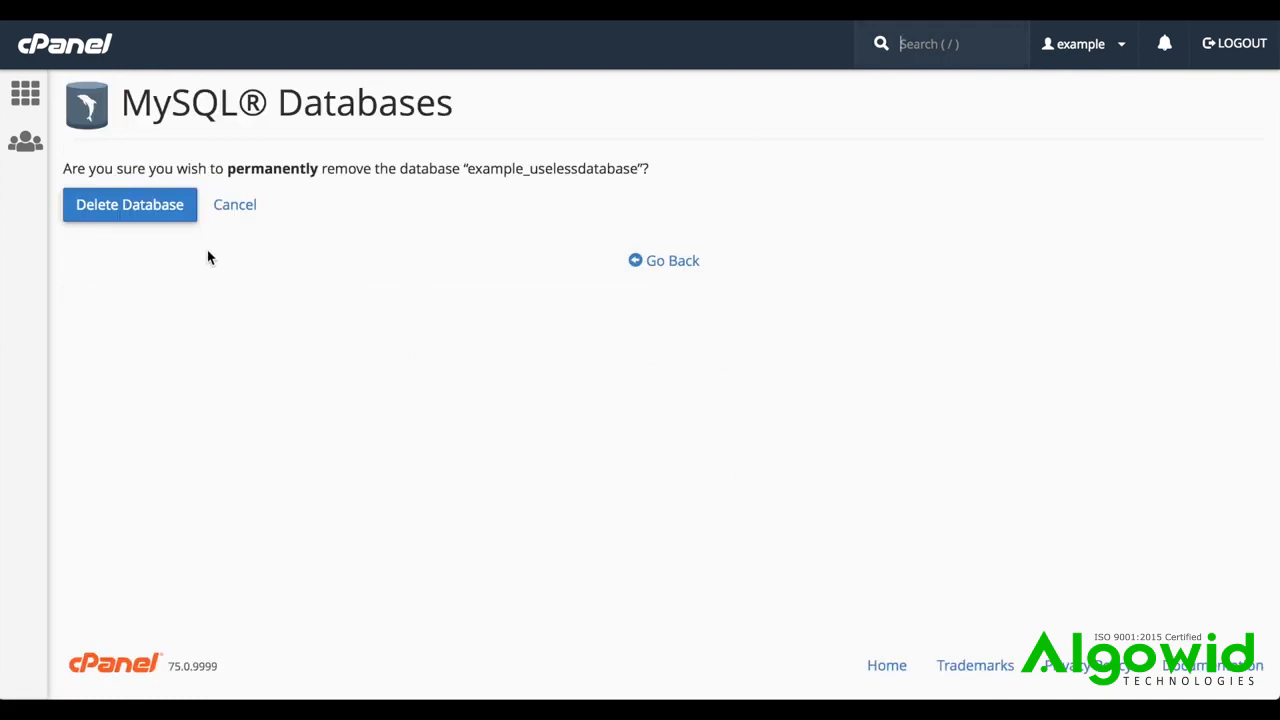
click(151, 213)
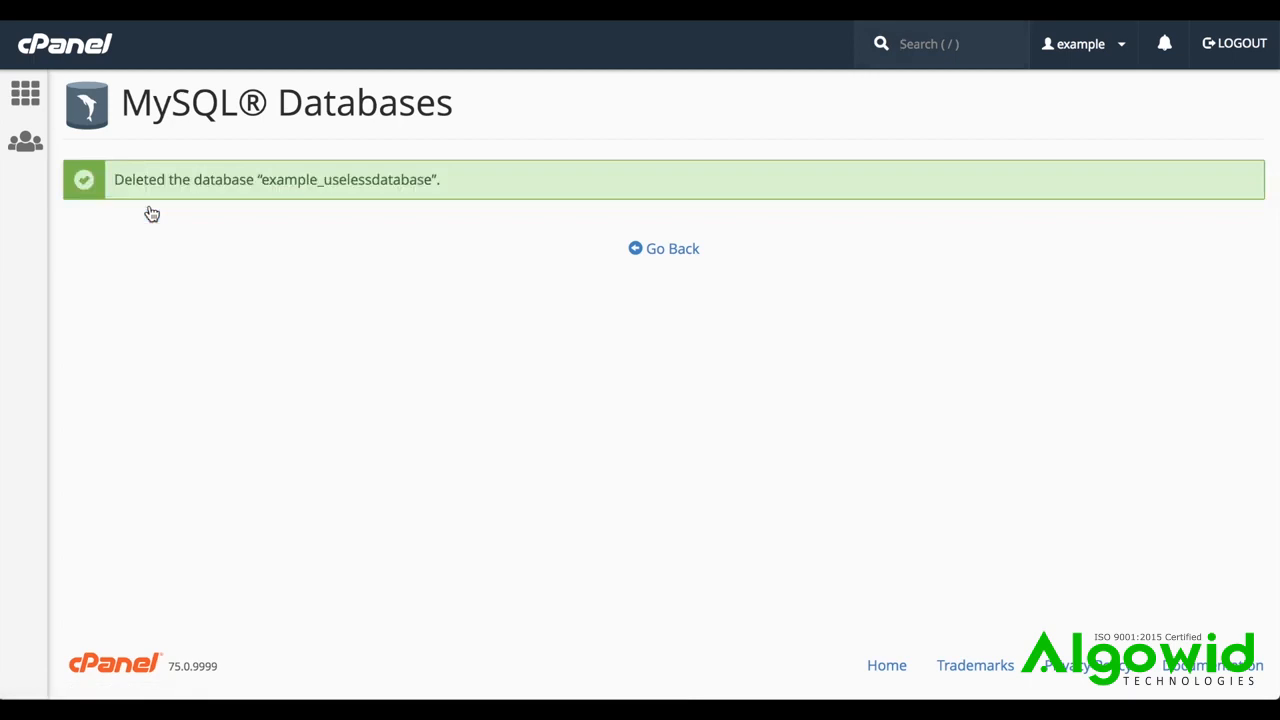
click(668, 252)
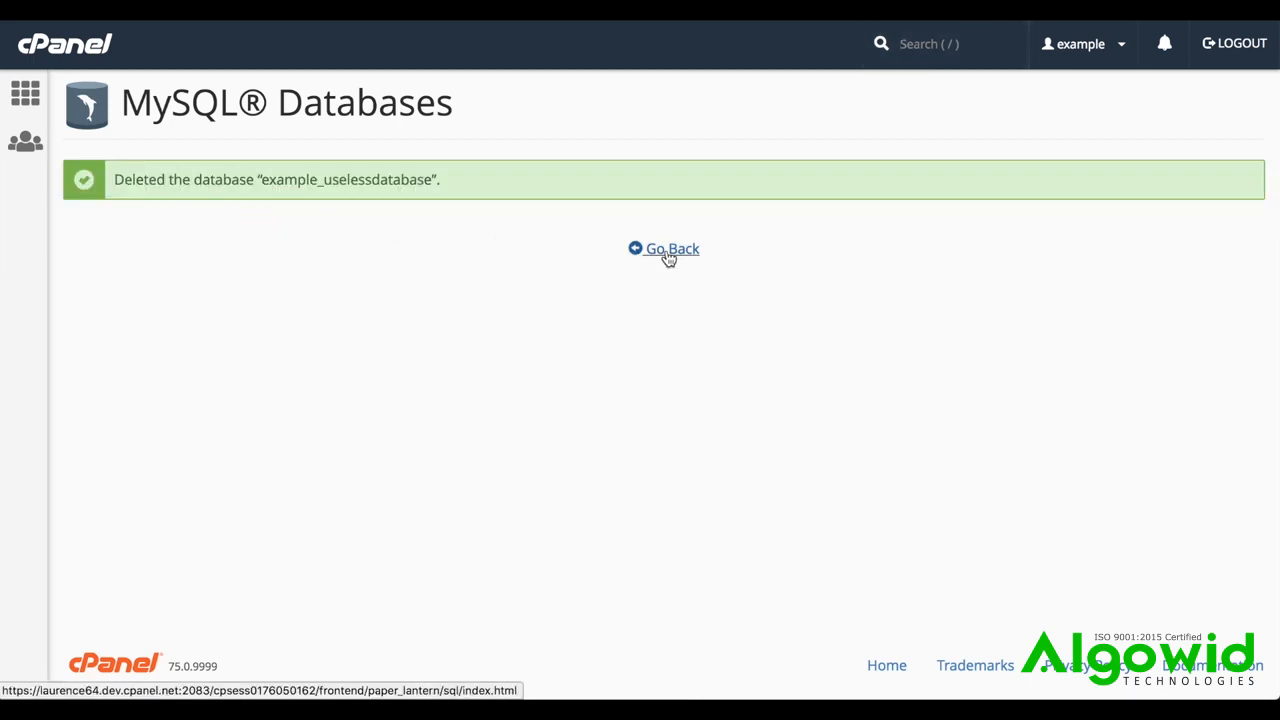
Examine the MySQL Users area, including the Add New User, Add User To Database and Current Users sections
scroll(668, 259, down, 10)
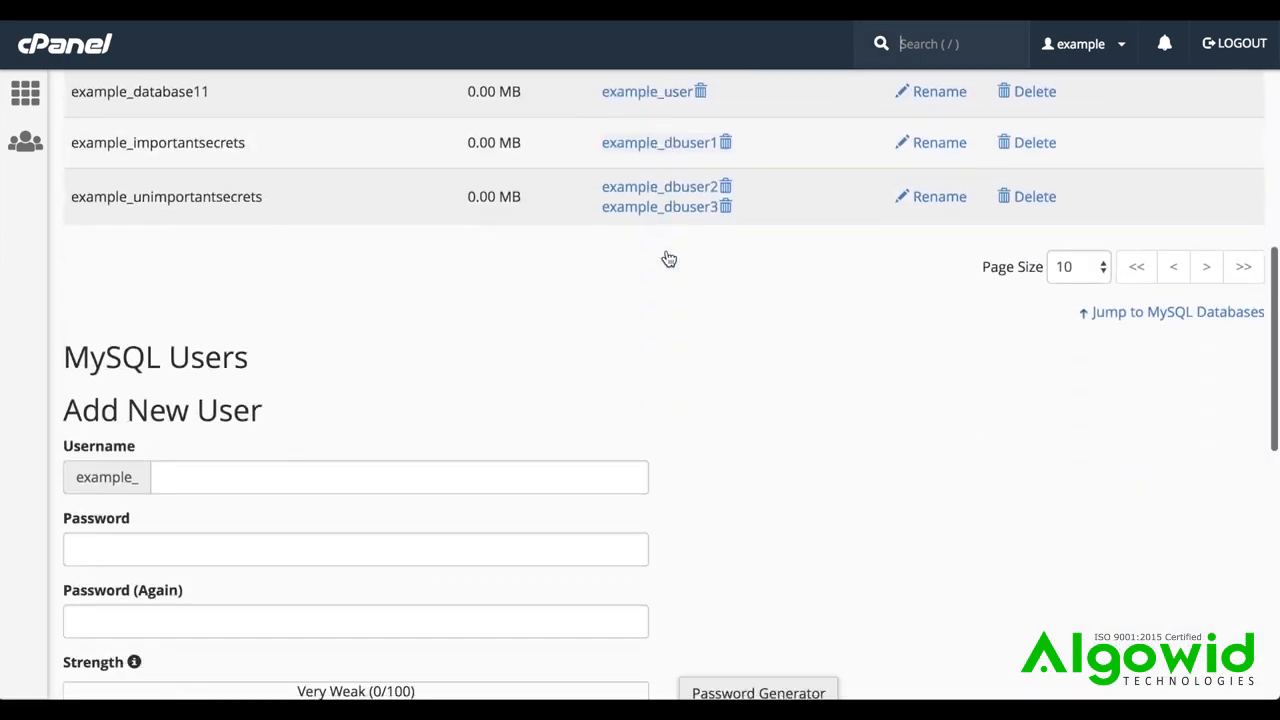
scroll(668, 259, down, 1)
scroll(669, 259, down, 1)
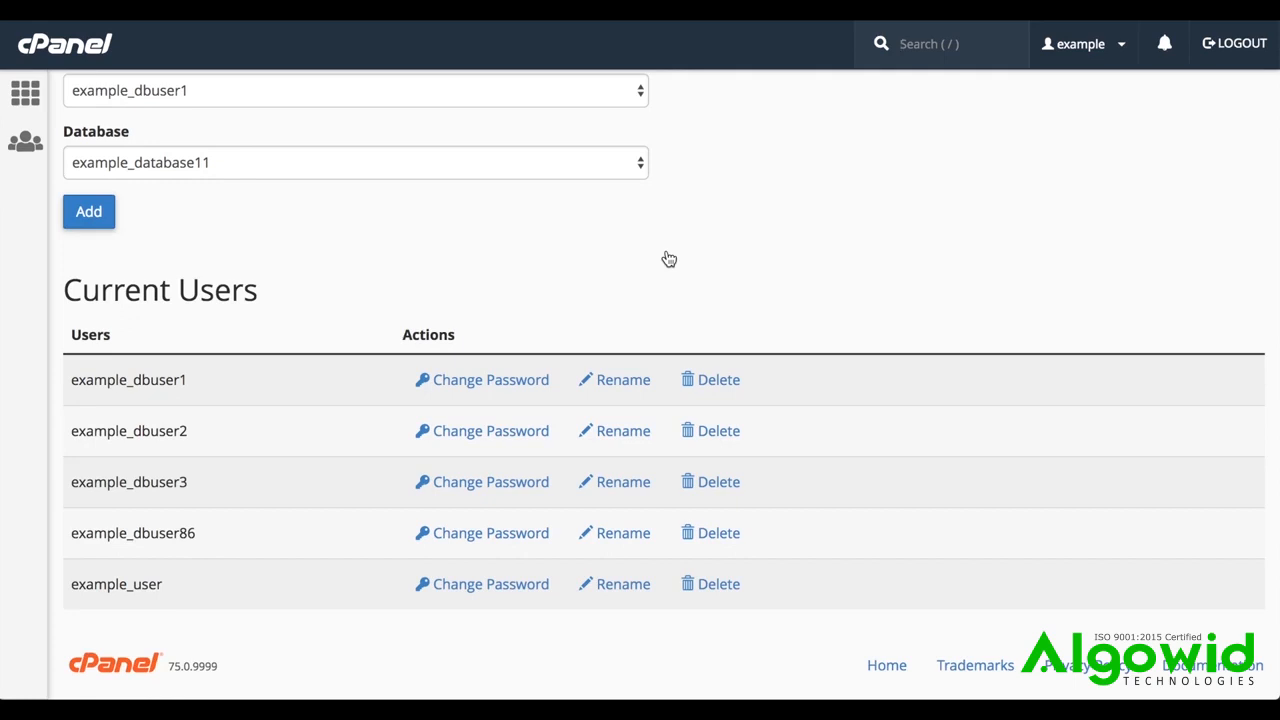
key(/)
scroll(797, 596, up, 5)
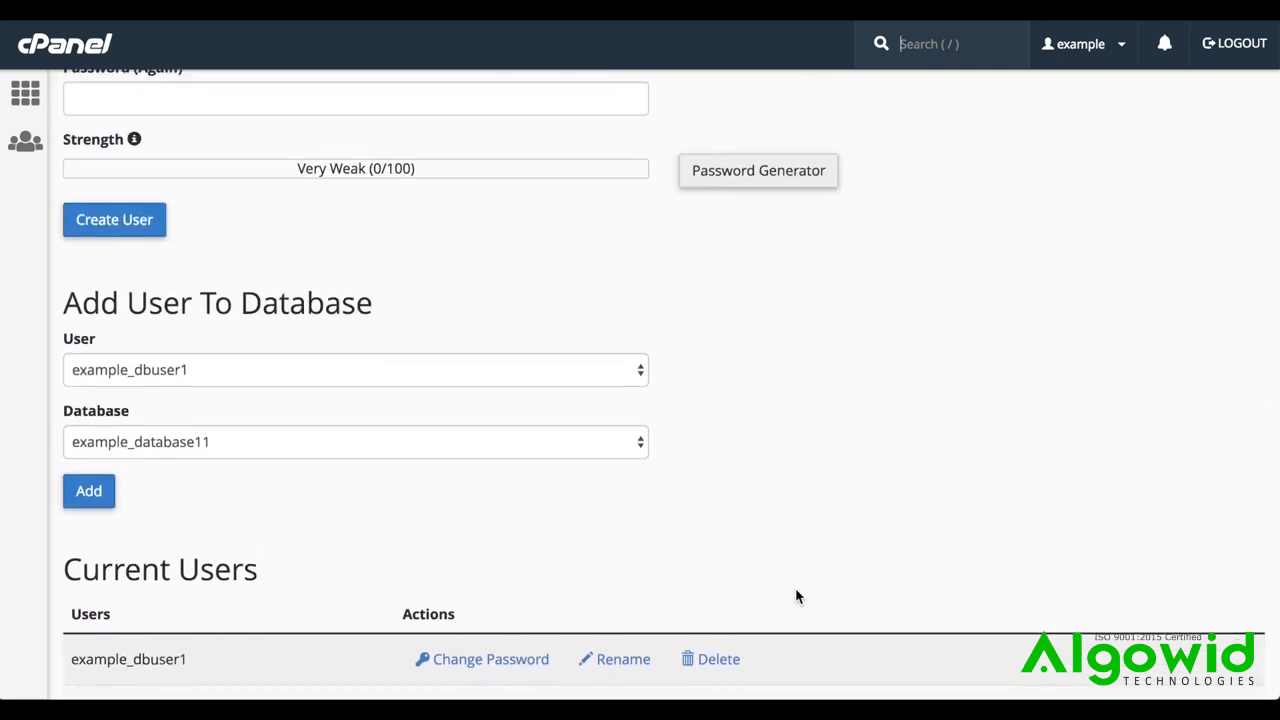
Add the user example_user to the database example_importantsecrets
click(568, 370)
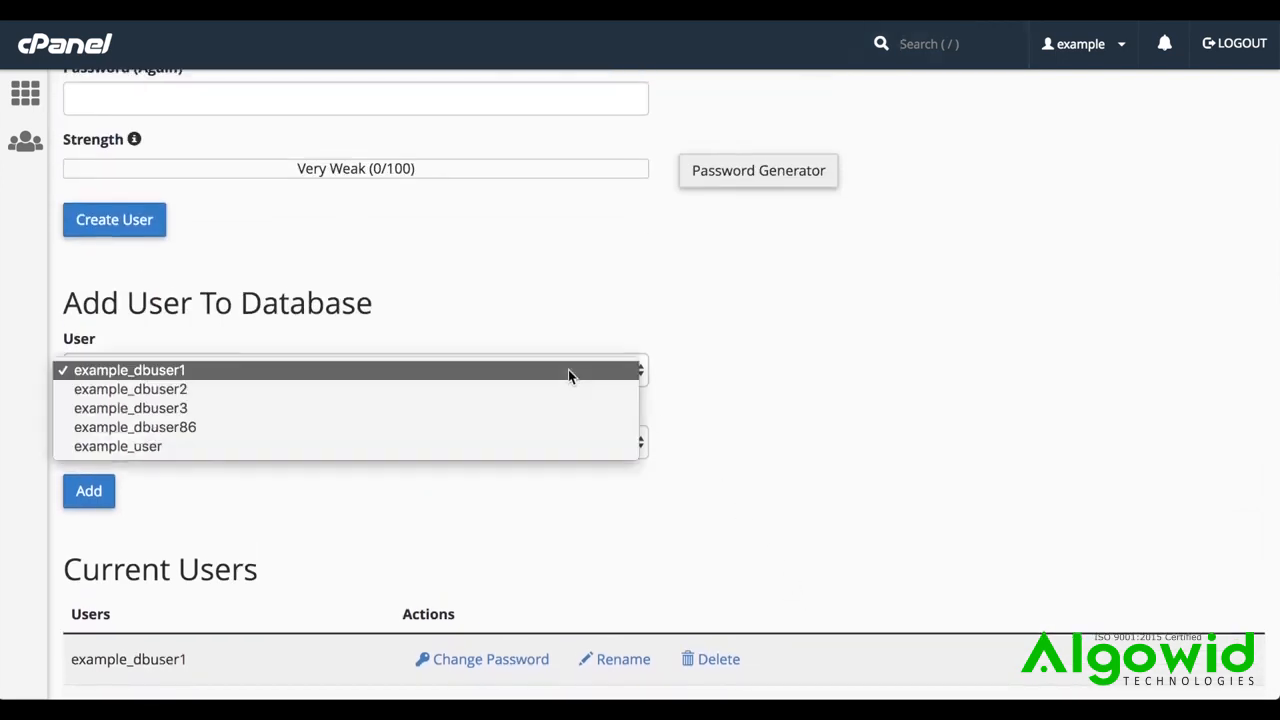
click(490, 455)
click(456, 446)
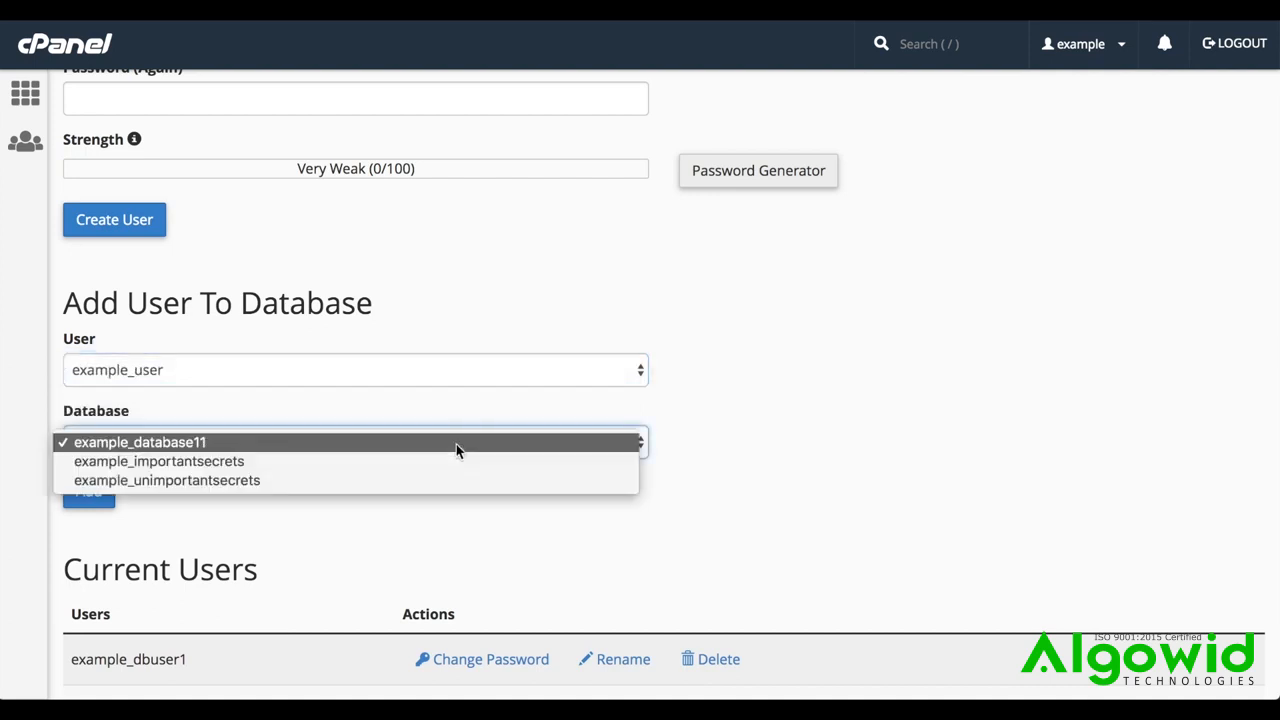
click(445, 461)
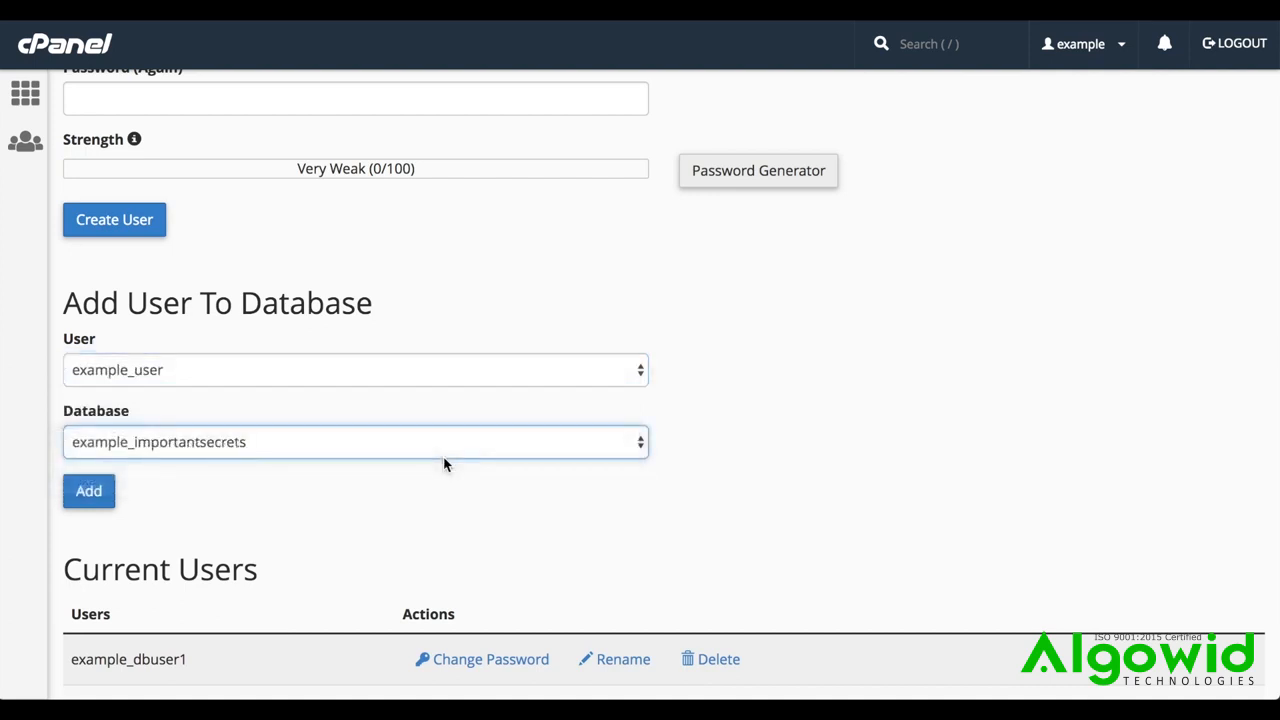
click(90, 499)
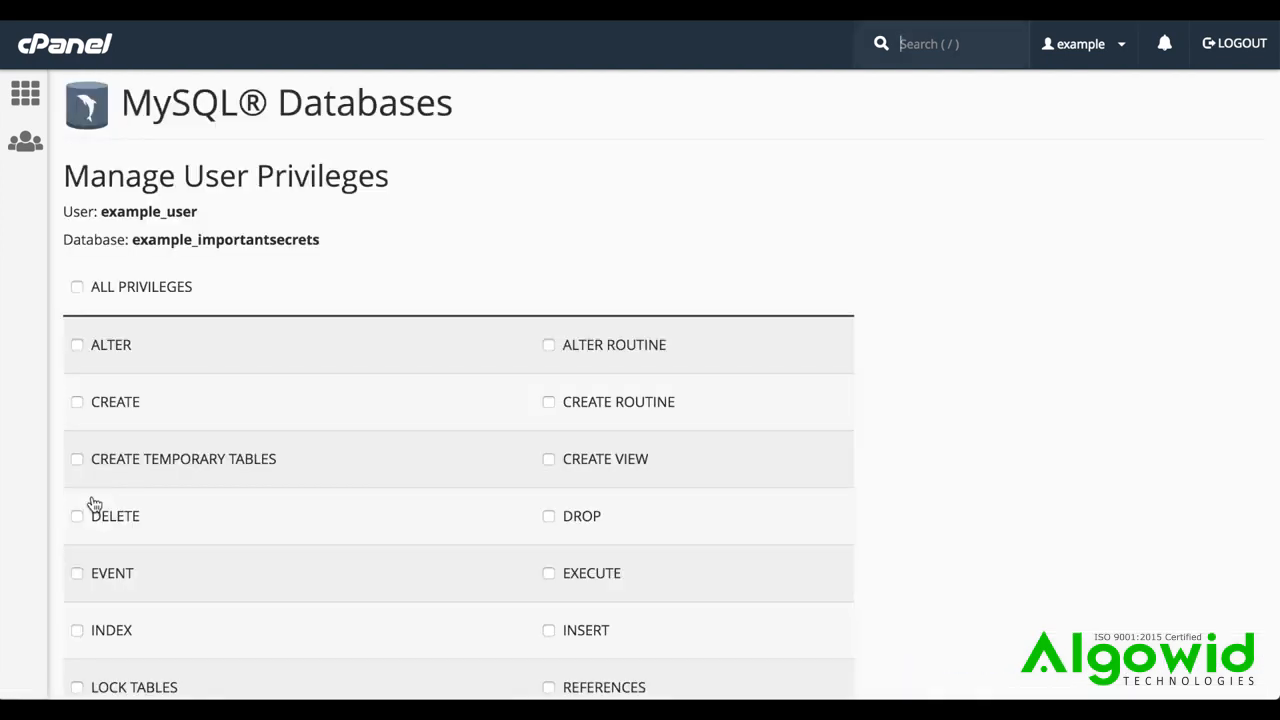
Grant example_user all privileges on example_importantsecrets, save the changes and return to the database overview
click(77, 344)
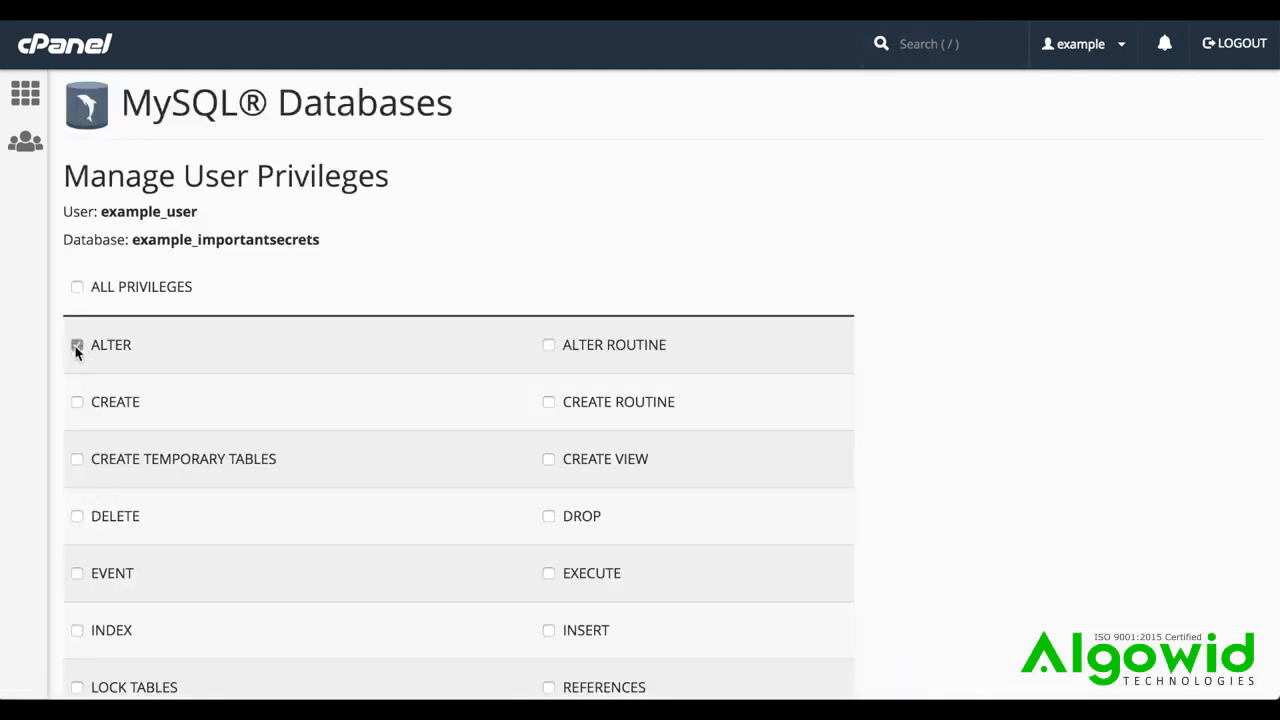
click(77, 403)
click(77, 459)
click(77, 287)
scroll(340, 529, down, 3)
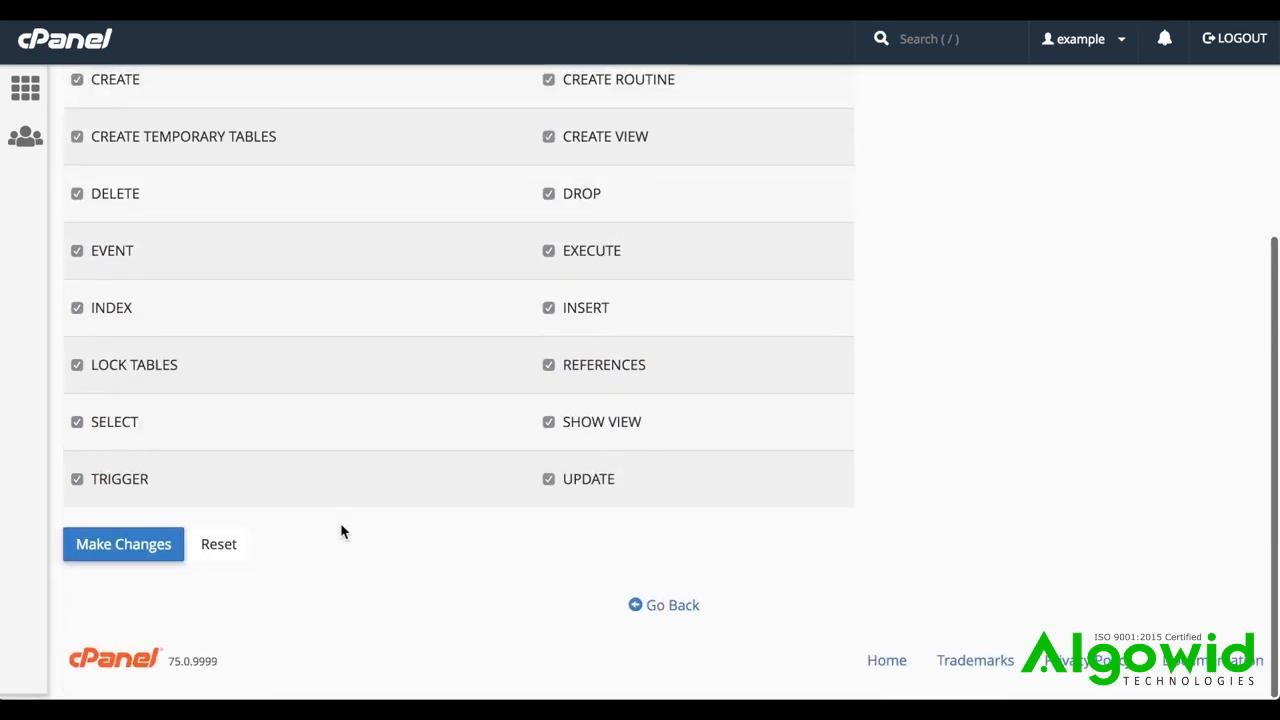
click(126, 547)
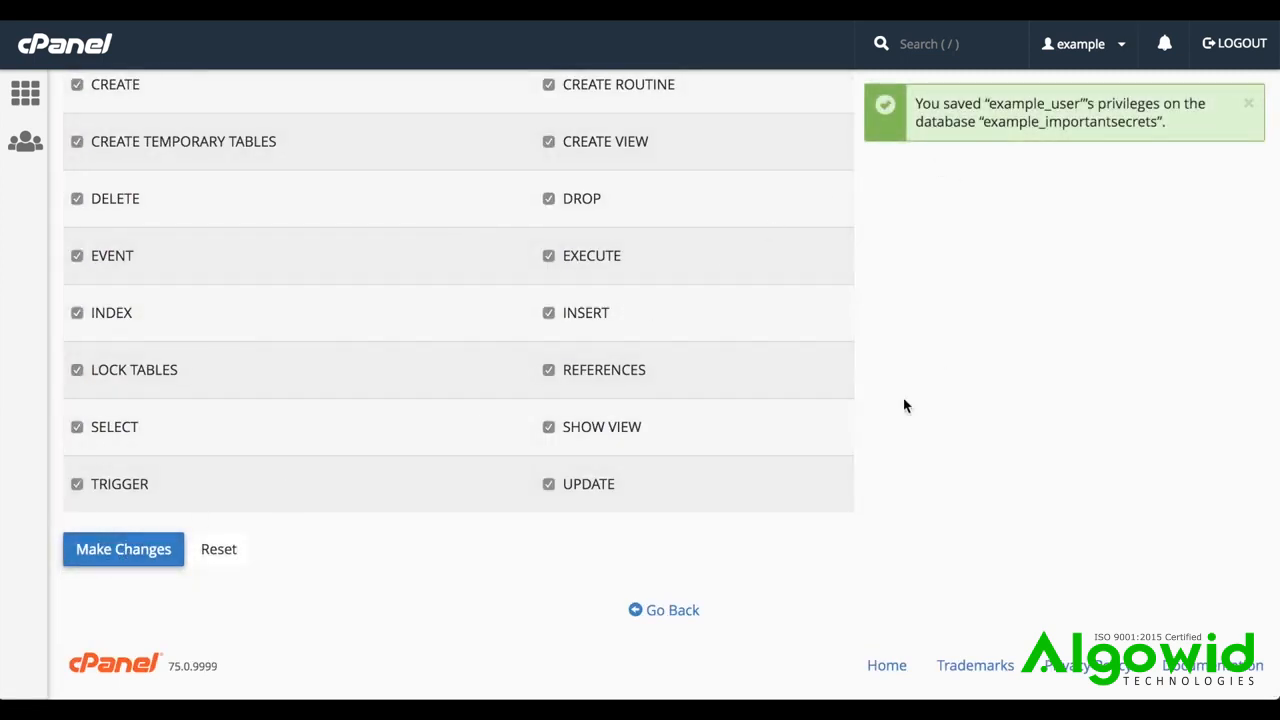
click(663, 617)
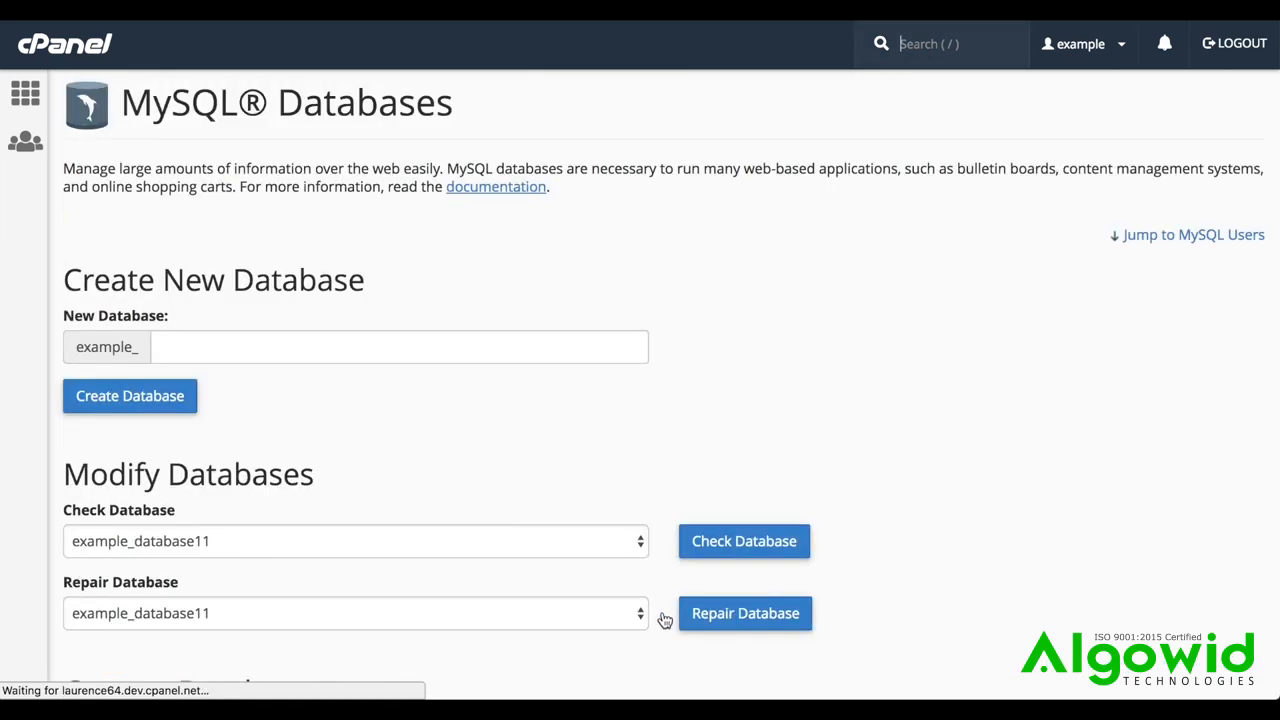
Revoke example_user's privileges on the database example_importantsecrets and return to the database overview
scroll(664, 619, down, 5)
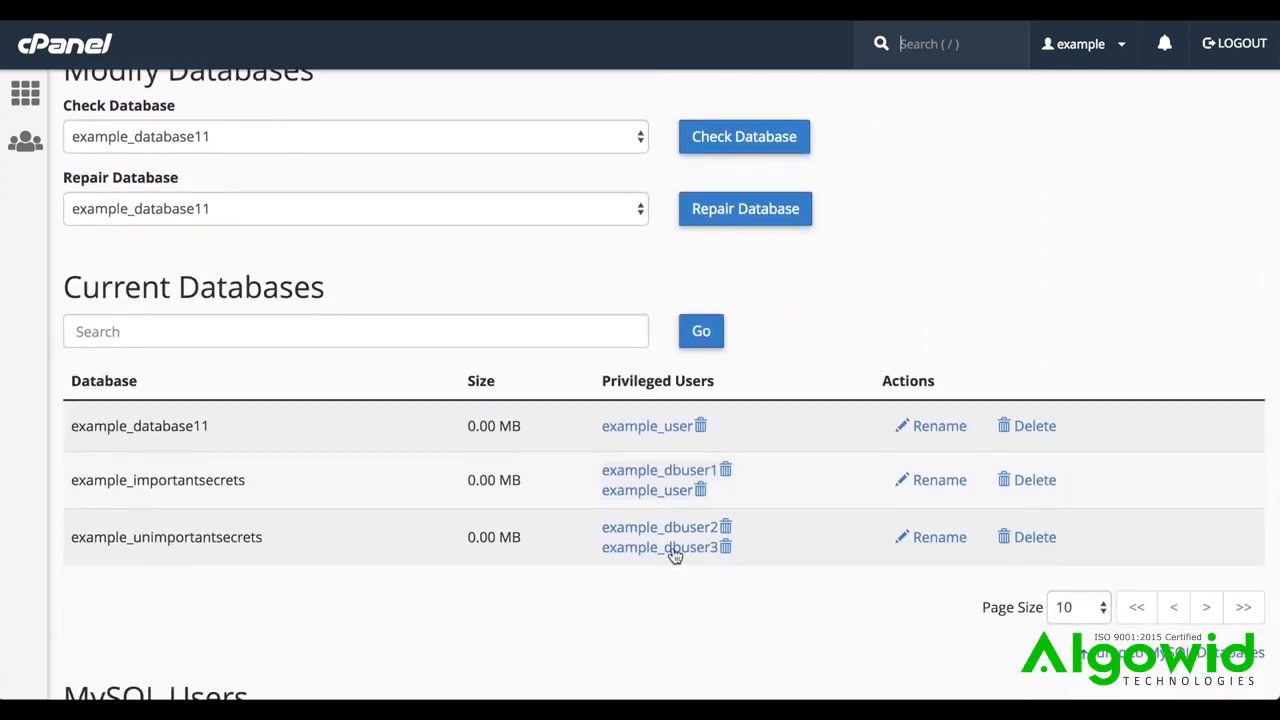
click(701, 491)
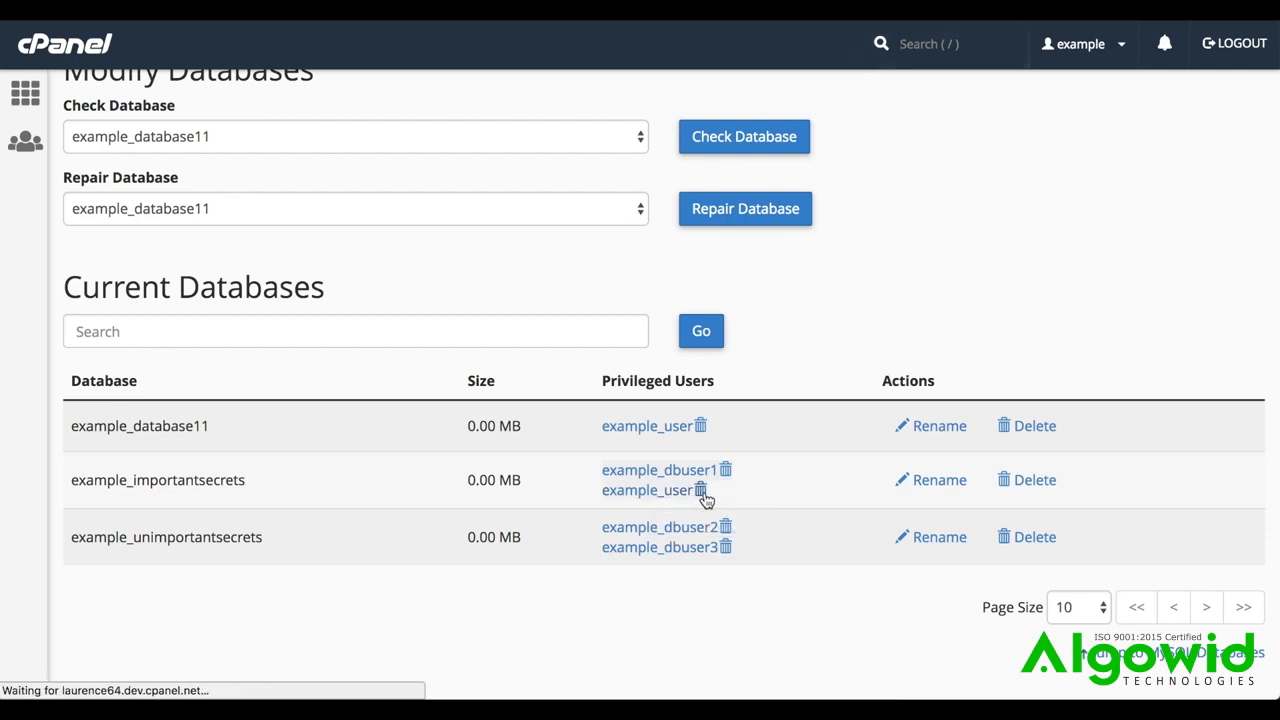
click(178, 251)
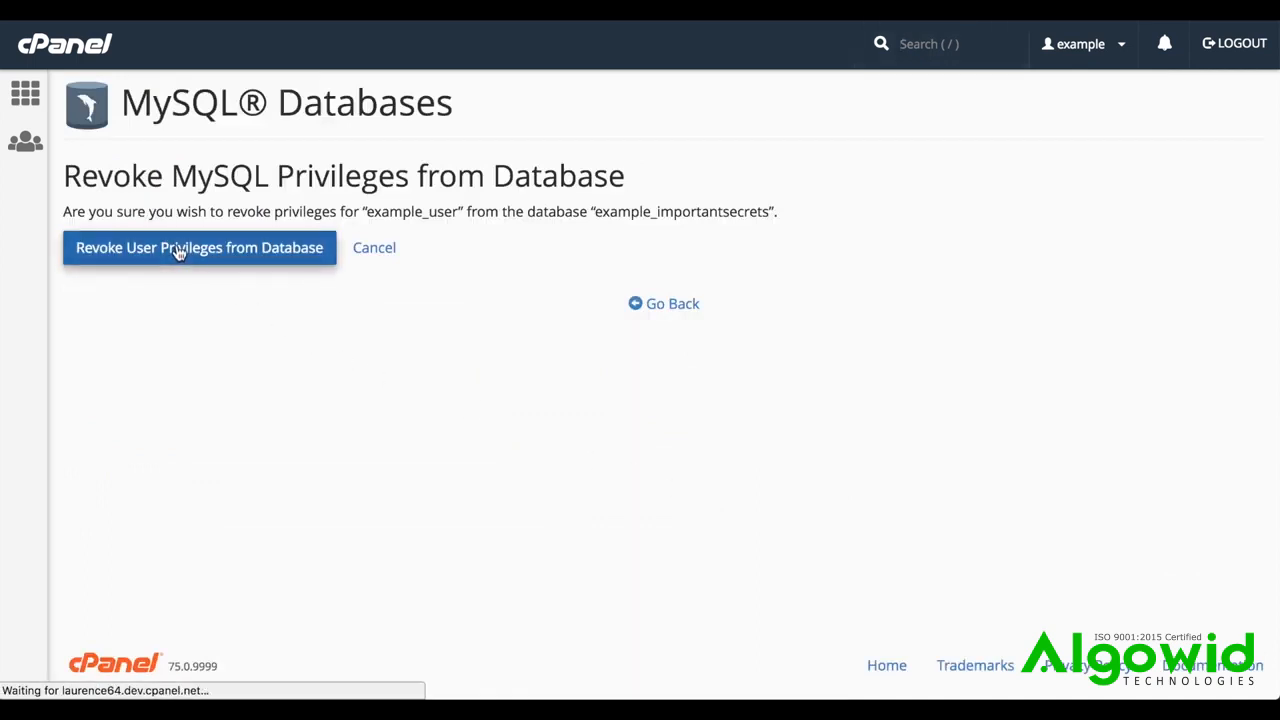
click(672, 292)
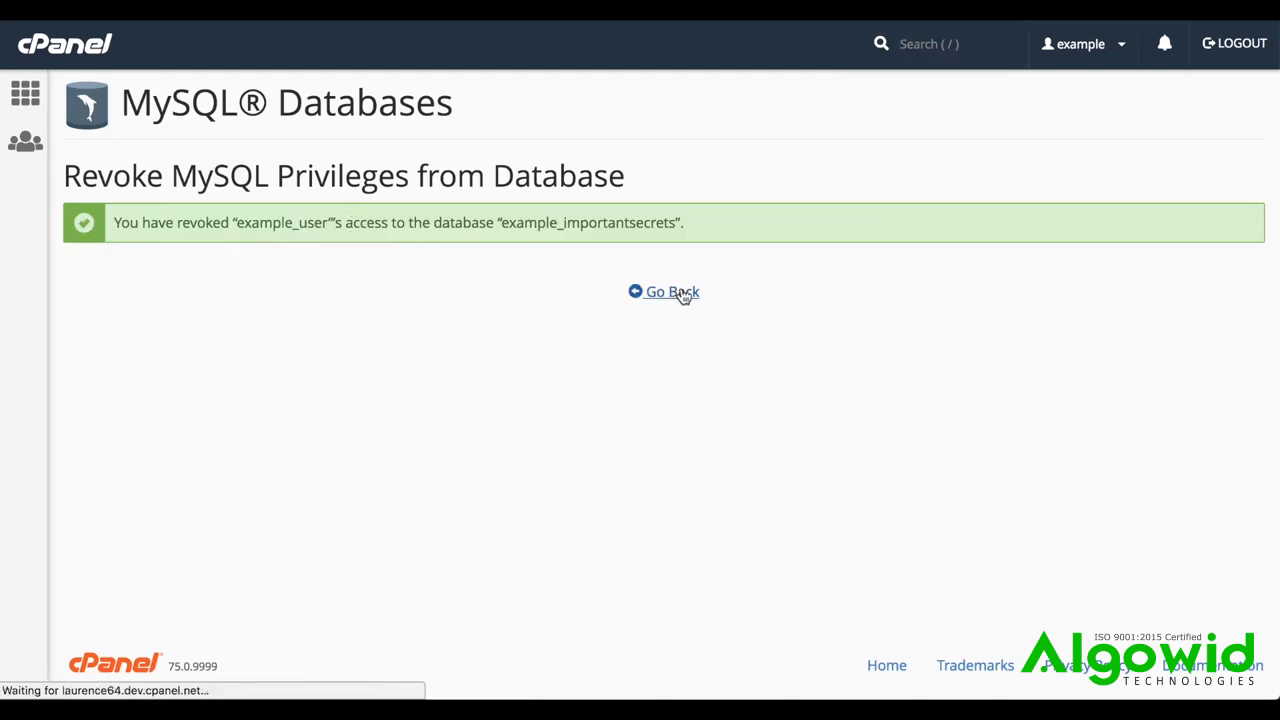
Permanently delete the MySQL user example_user, return to the overview and check the Current Users list
scroll(683, 295, down, 10)
scroll(683, 295, down, 6)
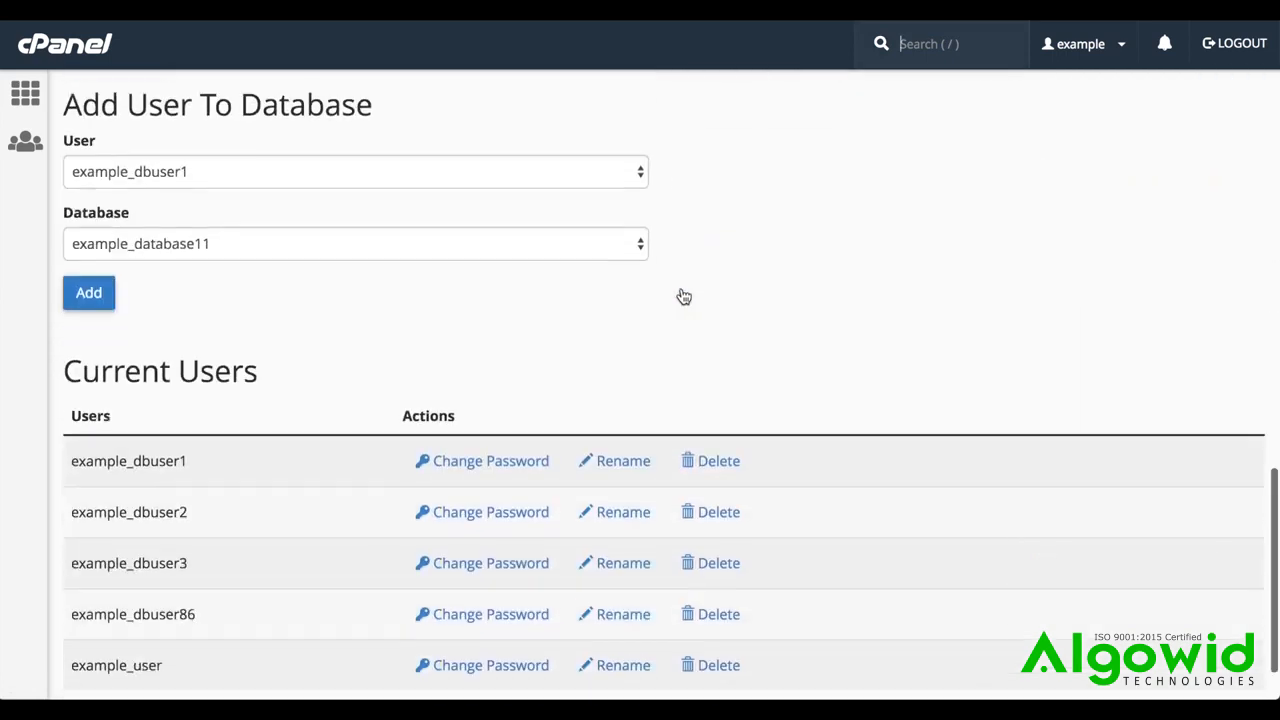
click(717, 594)
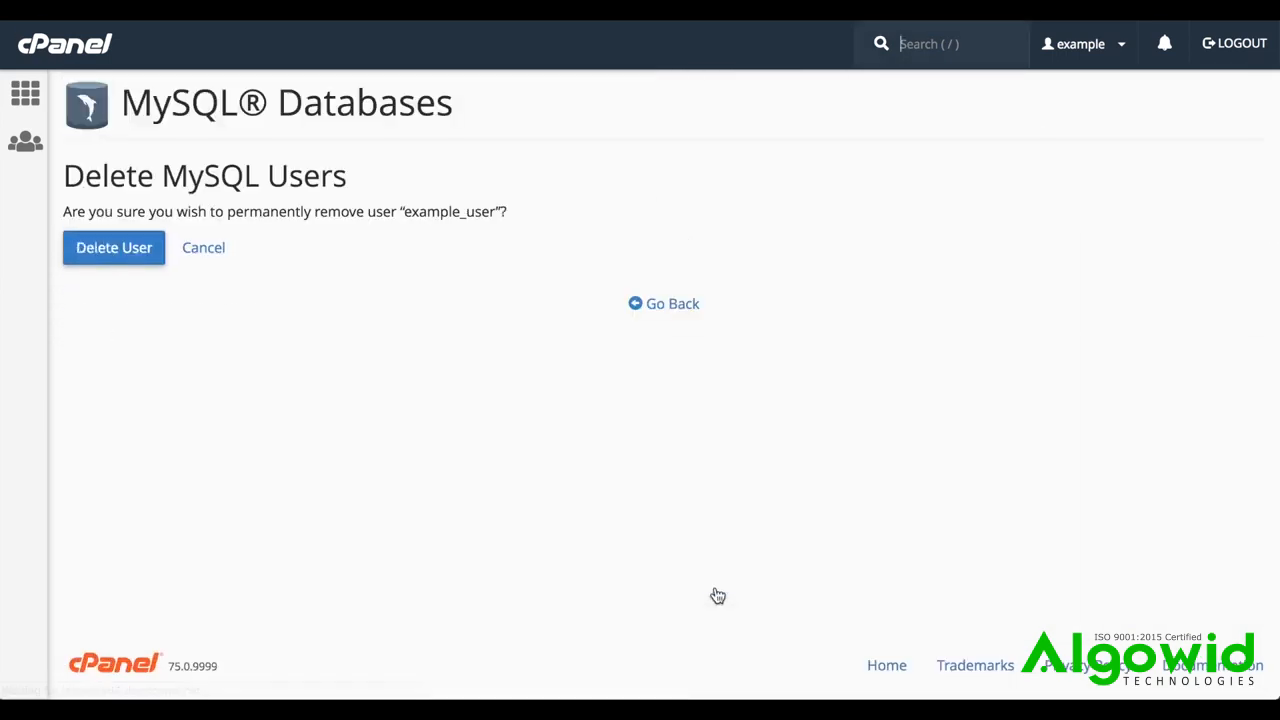
click(95, 254)
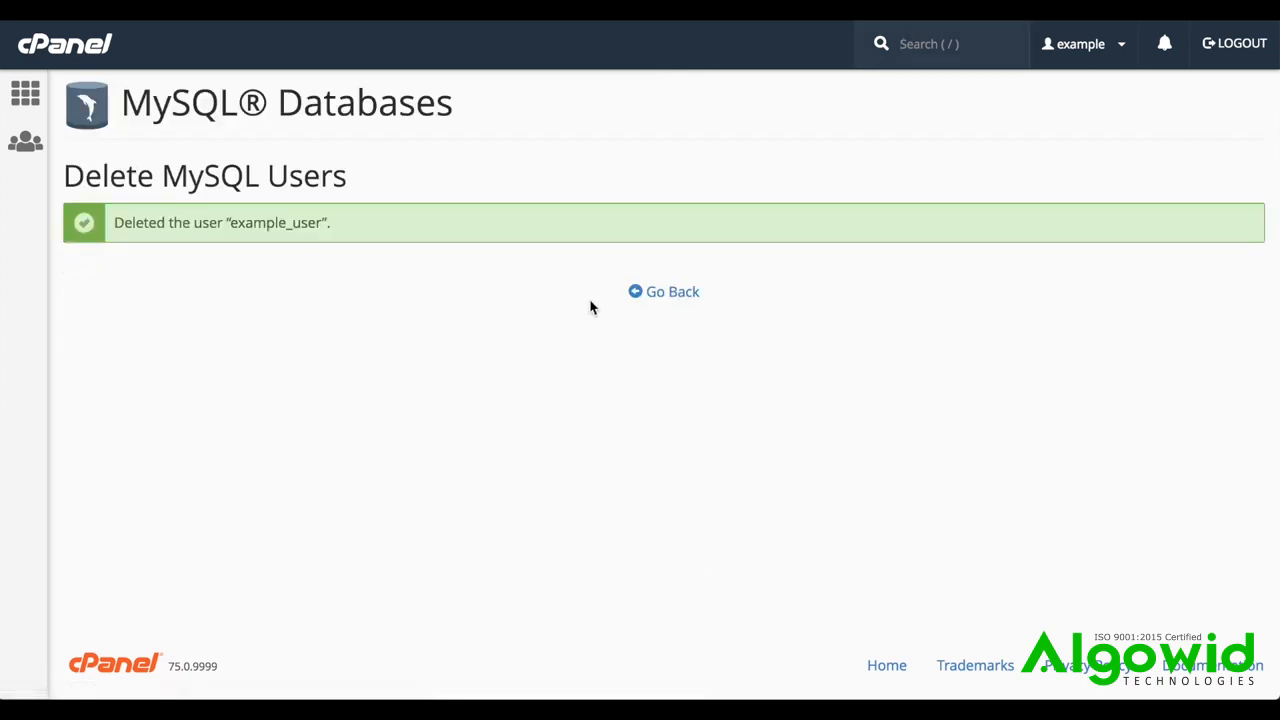
click(672, 296)
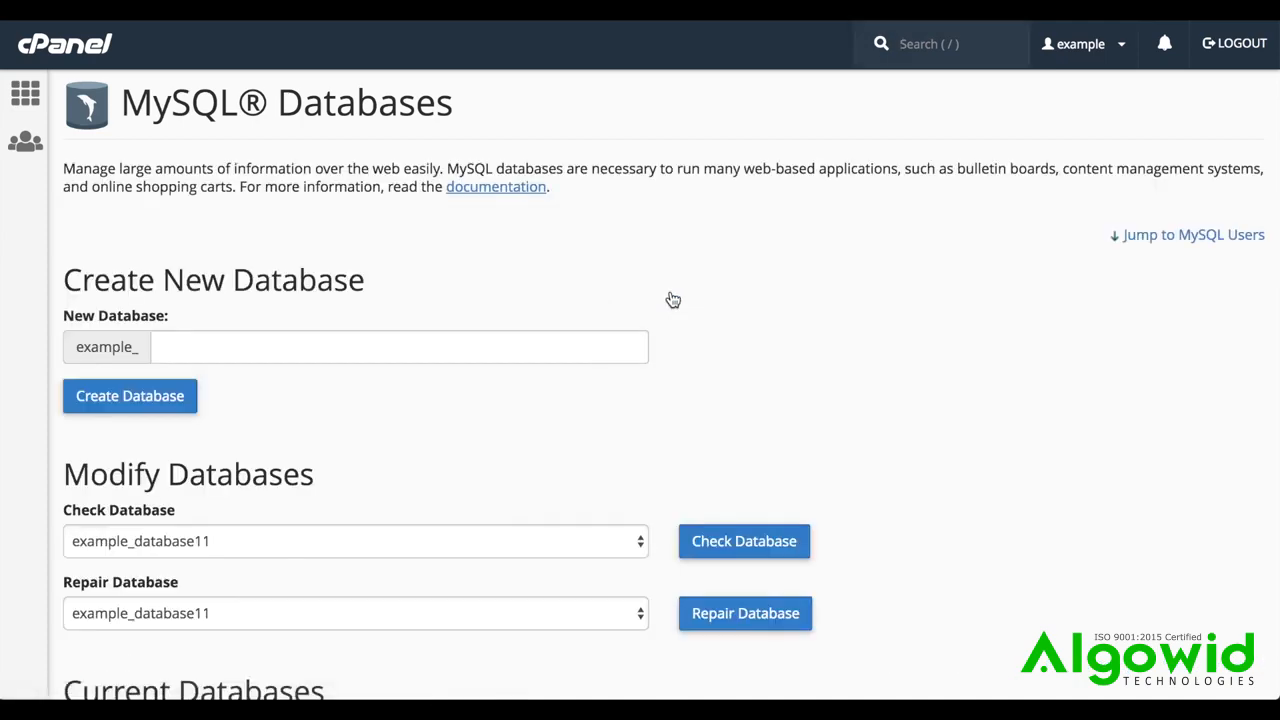
scroll(673, 300, down, 15)
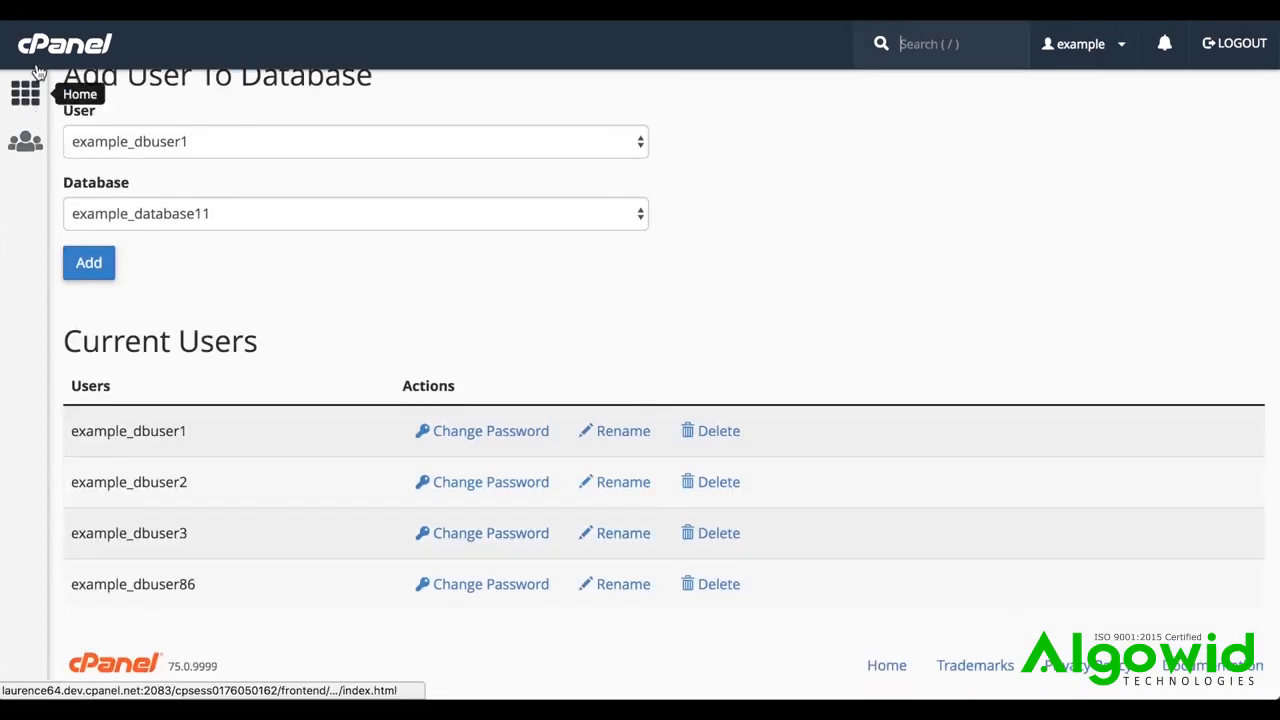
Return to the cPanel home page and open phpMyAdmin from the database tools
click(37, 91)
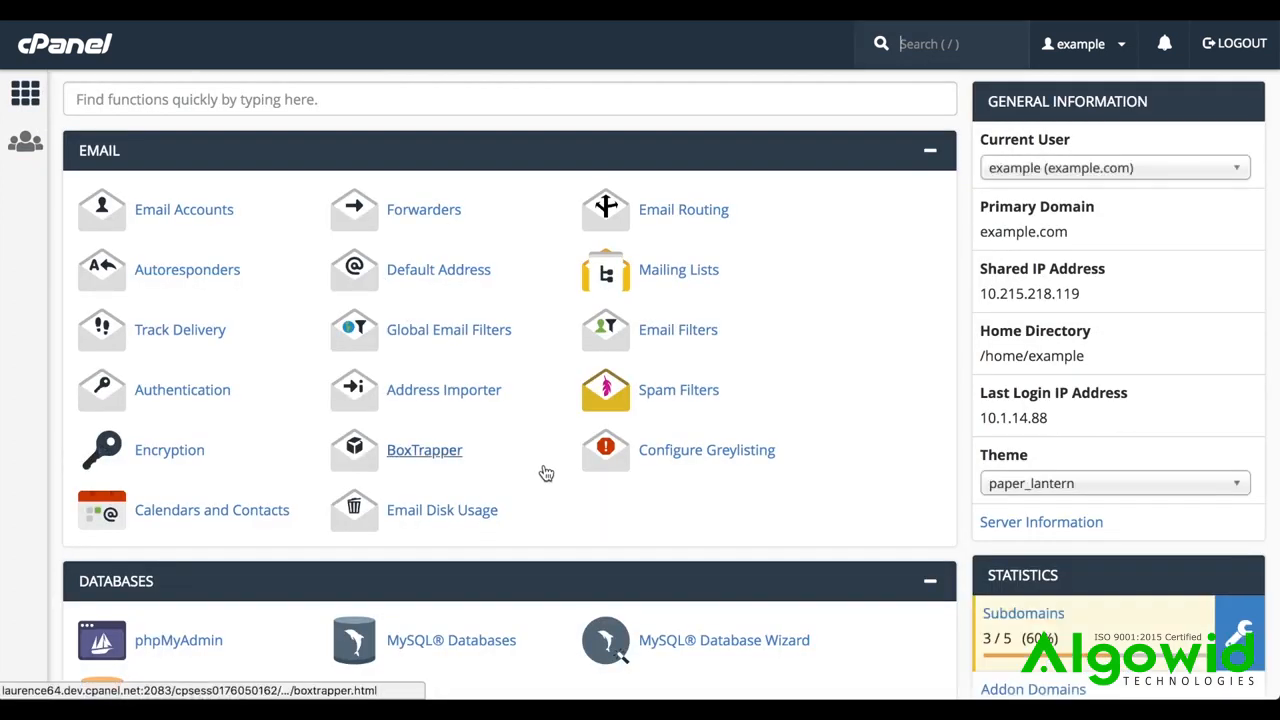
scroll(546, 473, down, 2)
scroll(546, 473, down, 2)
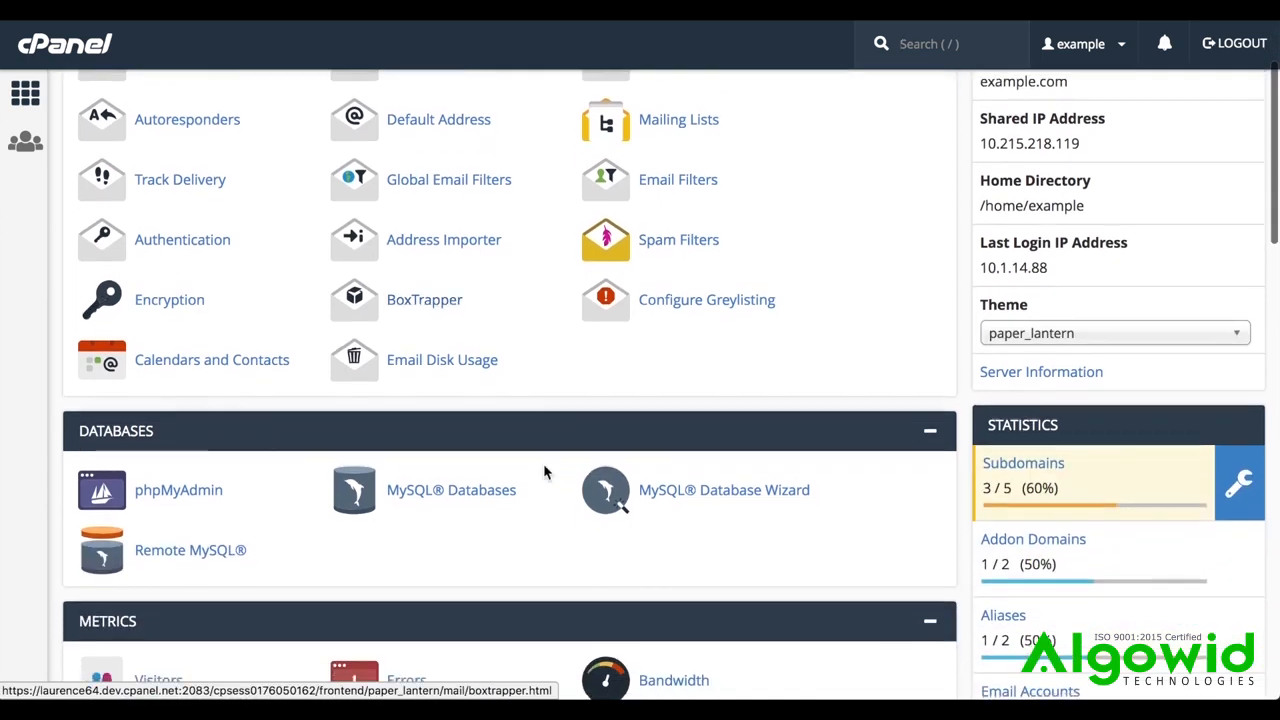
click(192, 492)
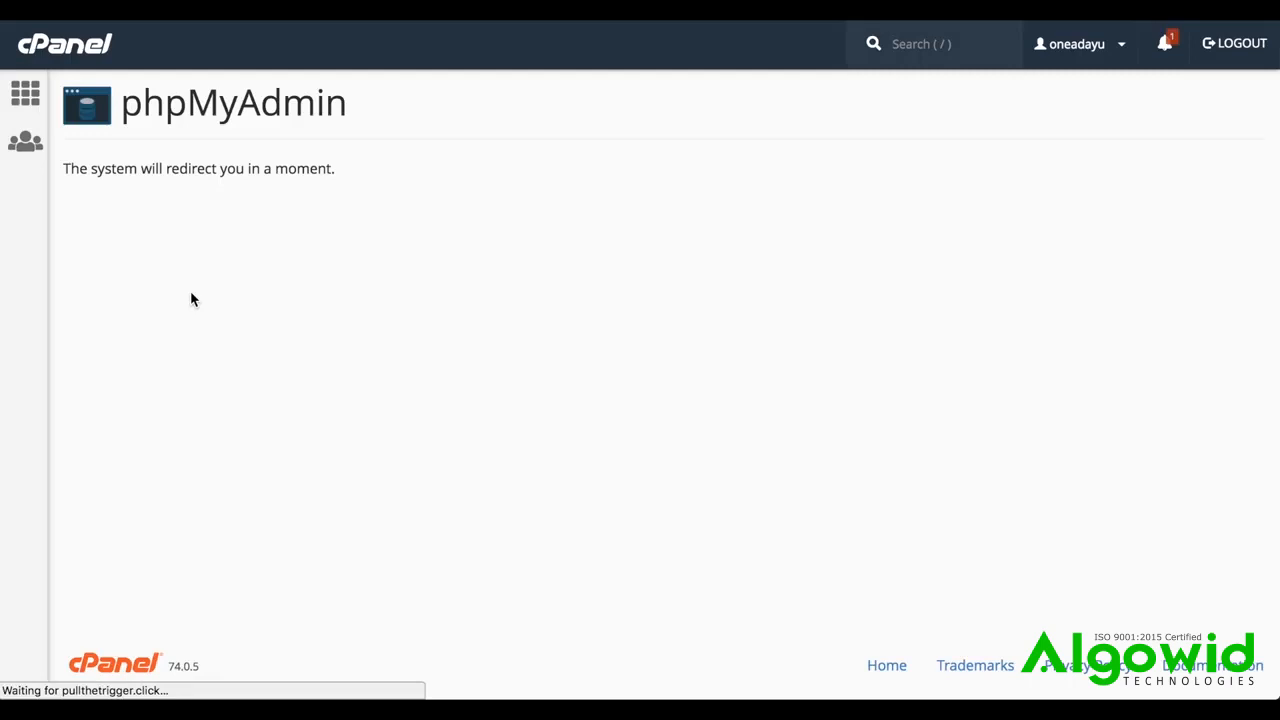